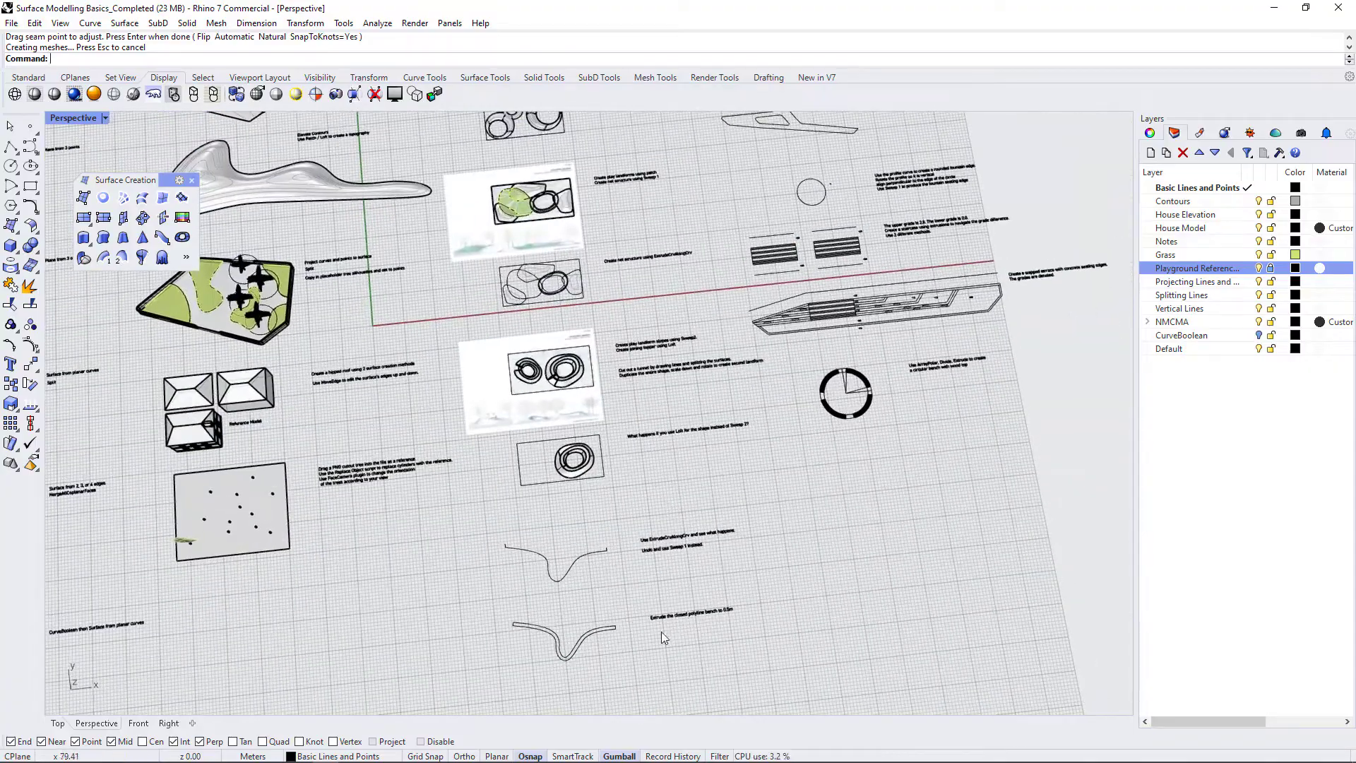
Step: Orbit the Perspective view to look down on the bench curves
right_drag(661, 632, 385, 498)
scroll(444, 427, up, 5)
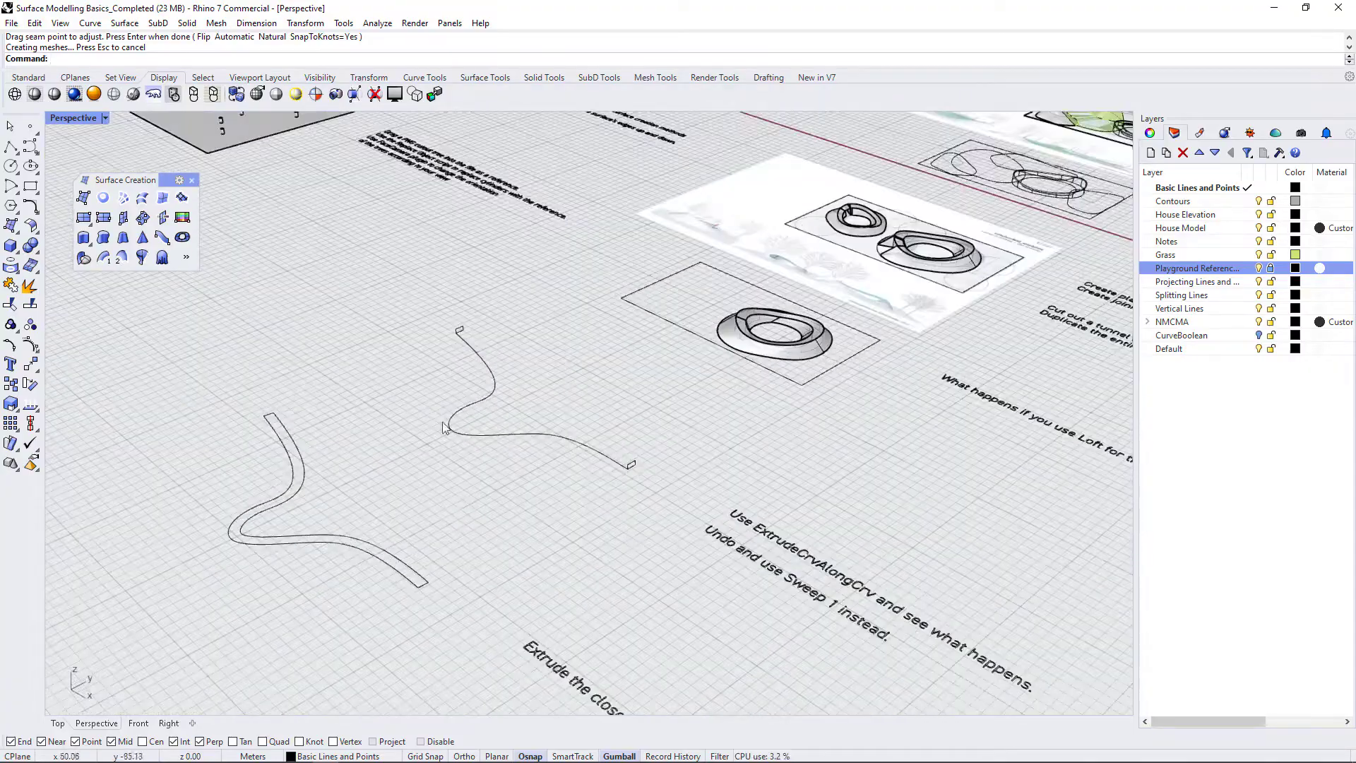
scroll(443, 428, down, 3)
right_drag(614, 563, 519, 443)
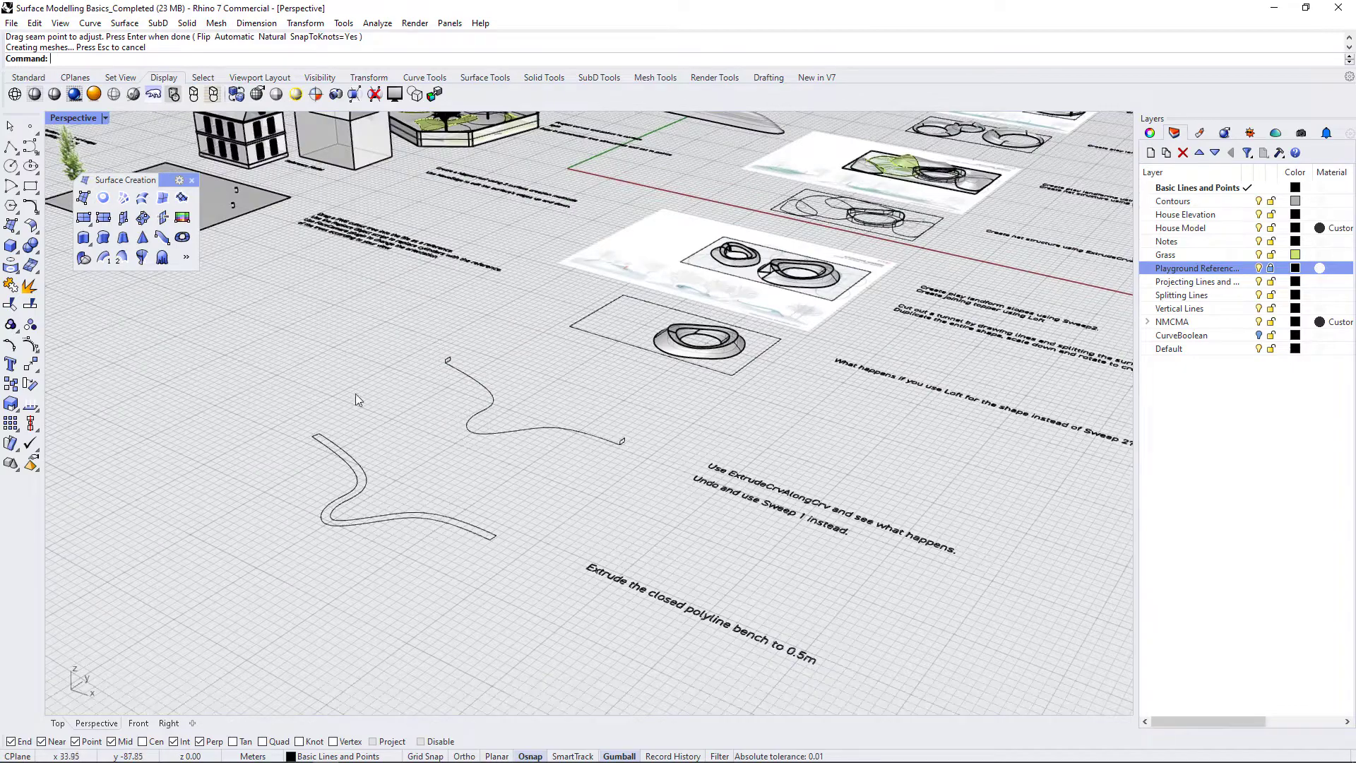
right_drag(887, 543, 781, 515)
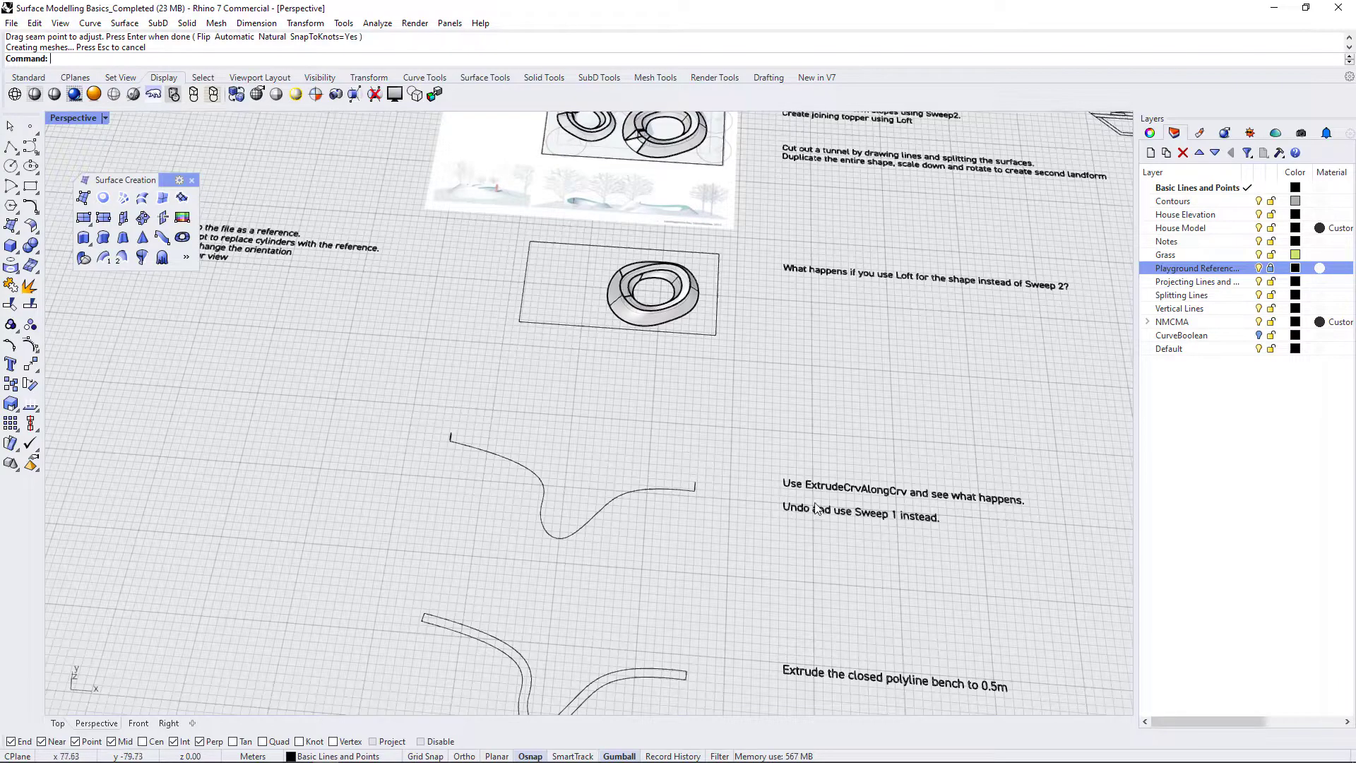
right_drag(901, 514, 582, 528)
Step: Select the curvy bench path and zoom in close around it
click(493, 450)
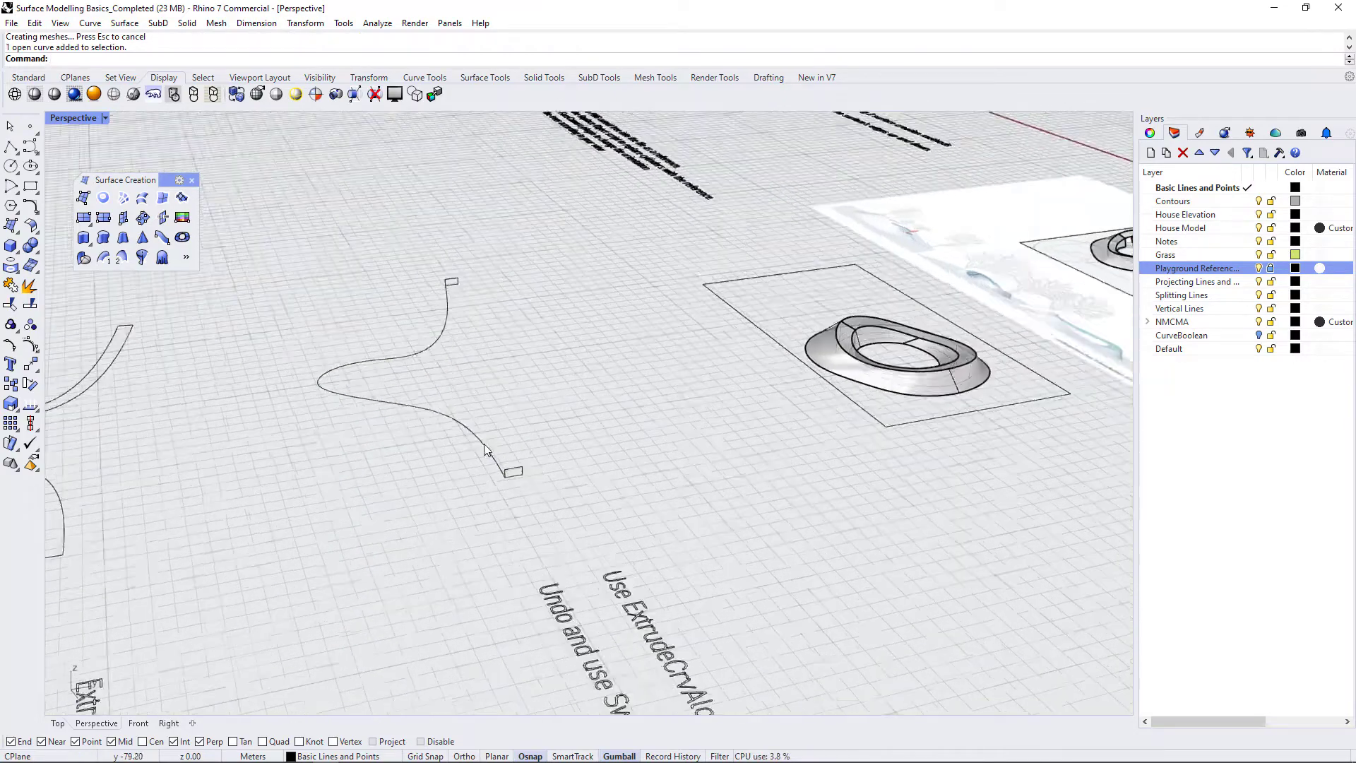
scroll(486, 450, up, 3)
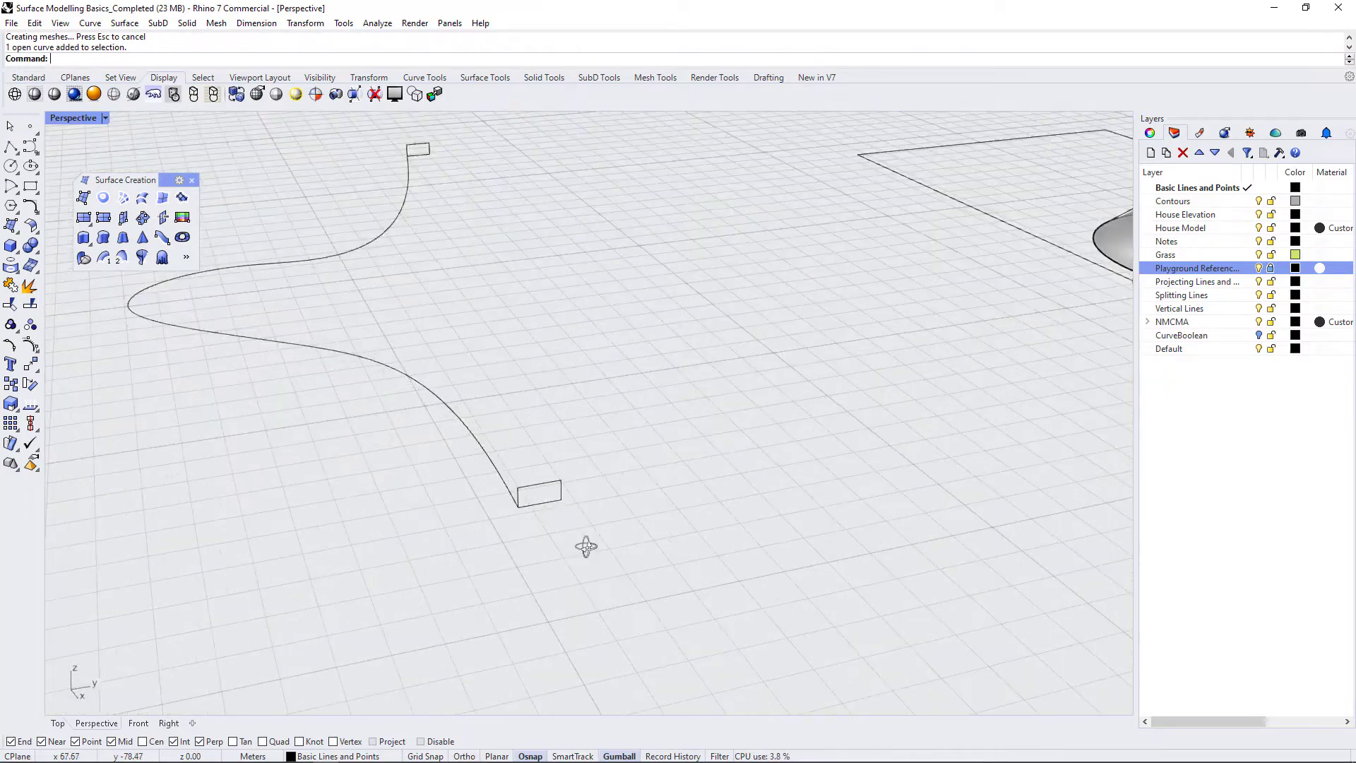
right_drag(584, 544, 699, 454)
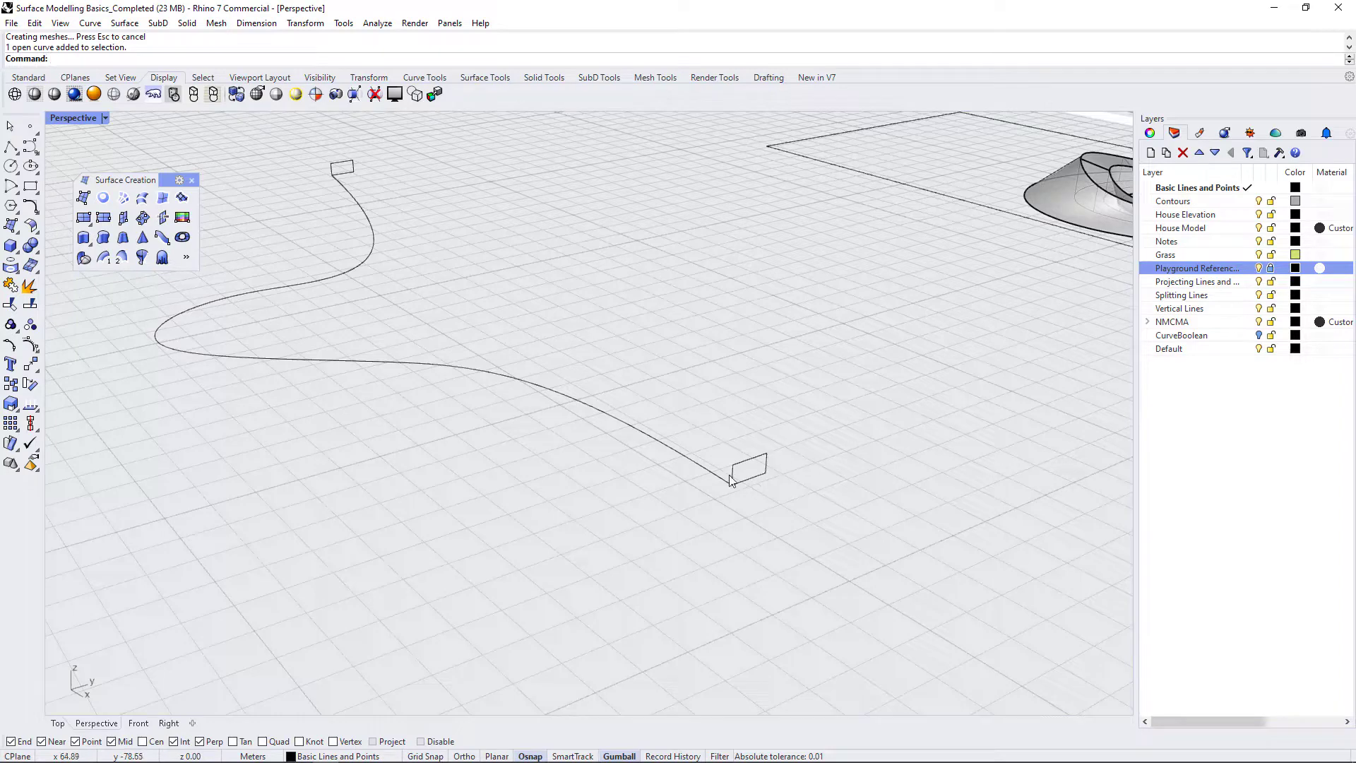
scroll(750, 476, up, 4)
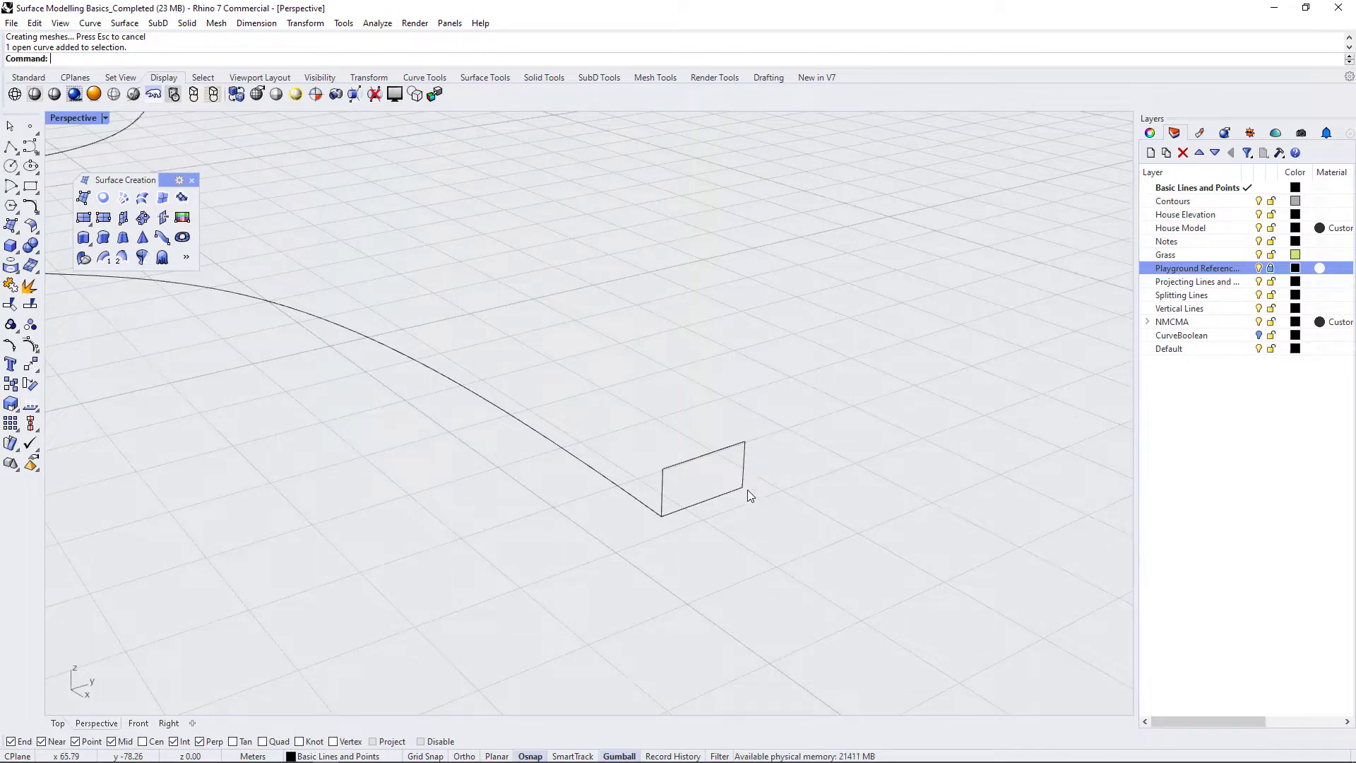
scroll(751, 490, down, 4)
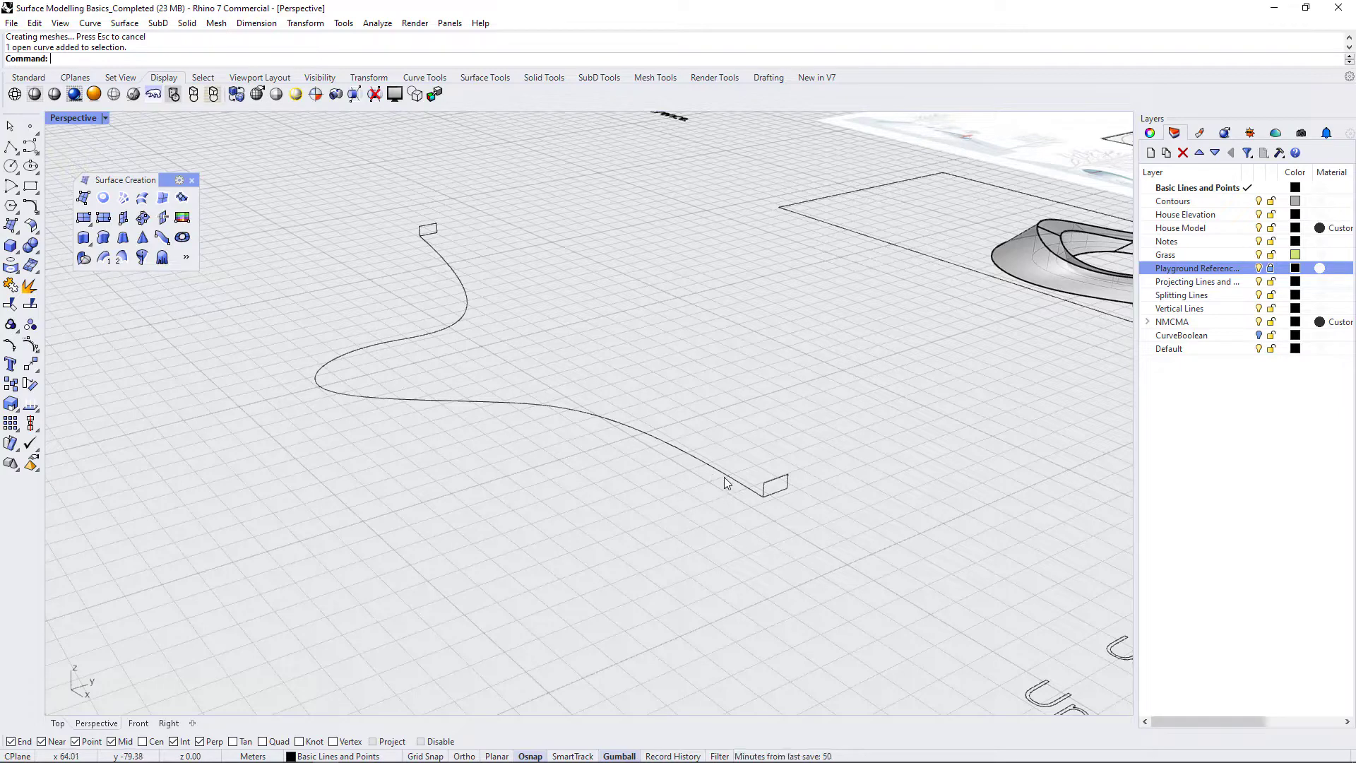
Step: Extrude the near and far end rectangles along the whole curvy path with ExtrudeCrvAlongCrv
text(trudeCrvAlongCrv)
key(Return)
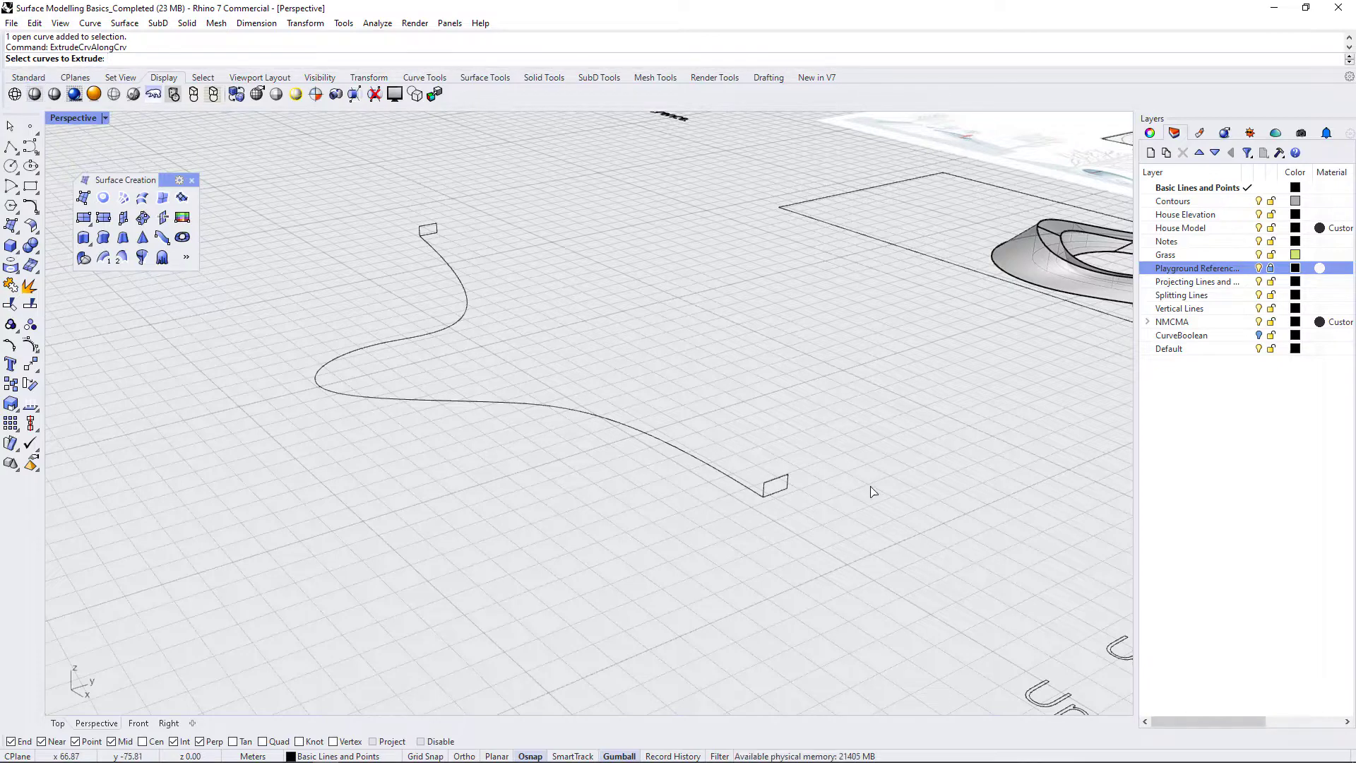
click(784, 479)
click(427, 229)
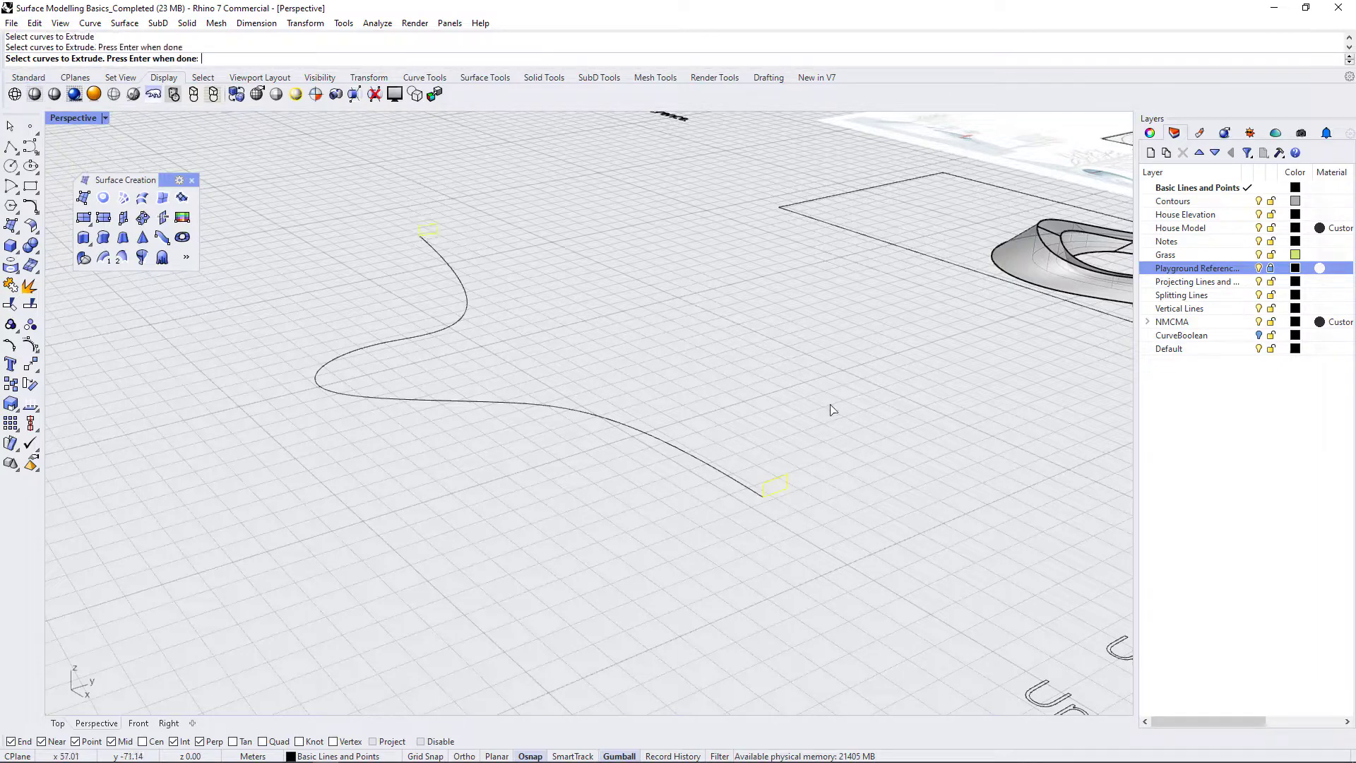
key(Return)
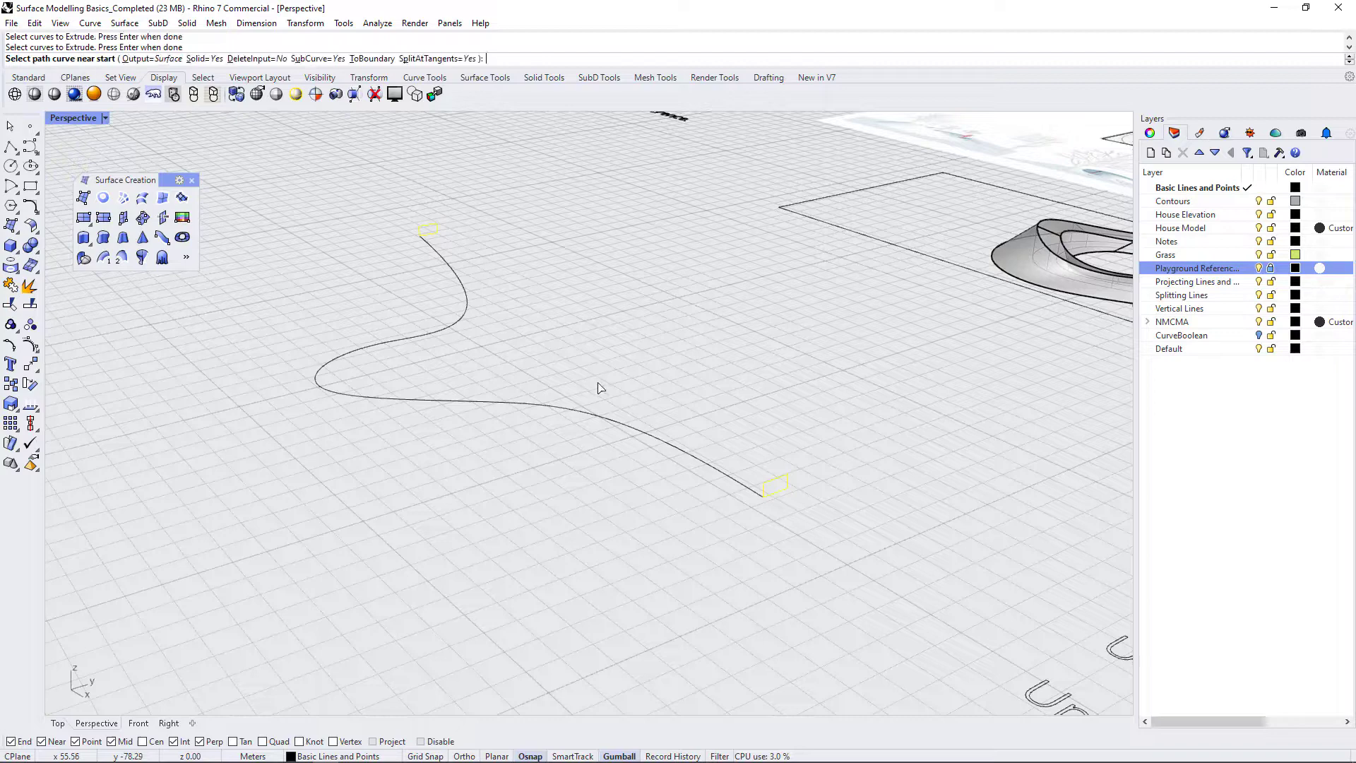
click(745, 492)
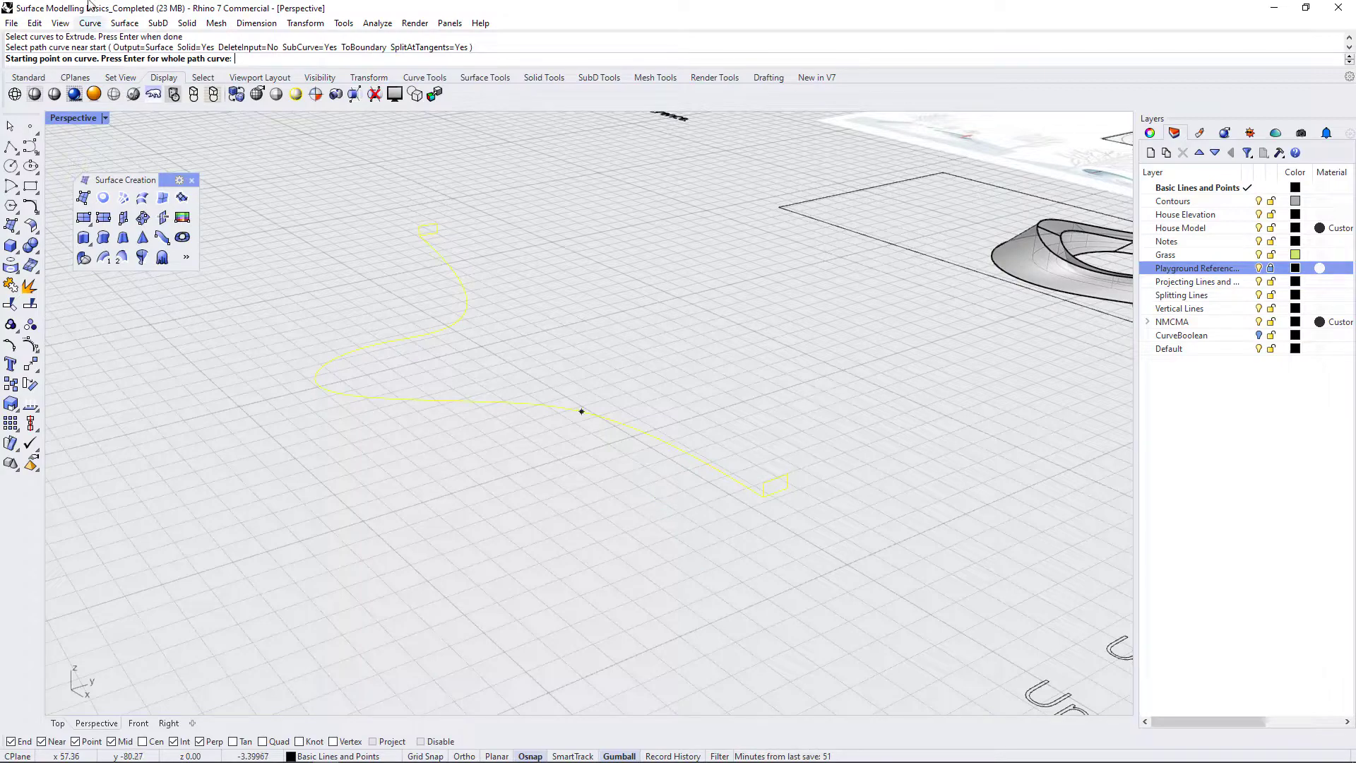
key(Return)
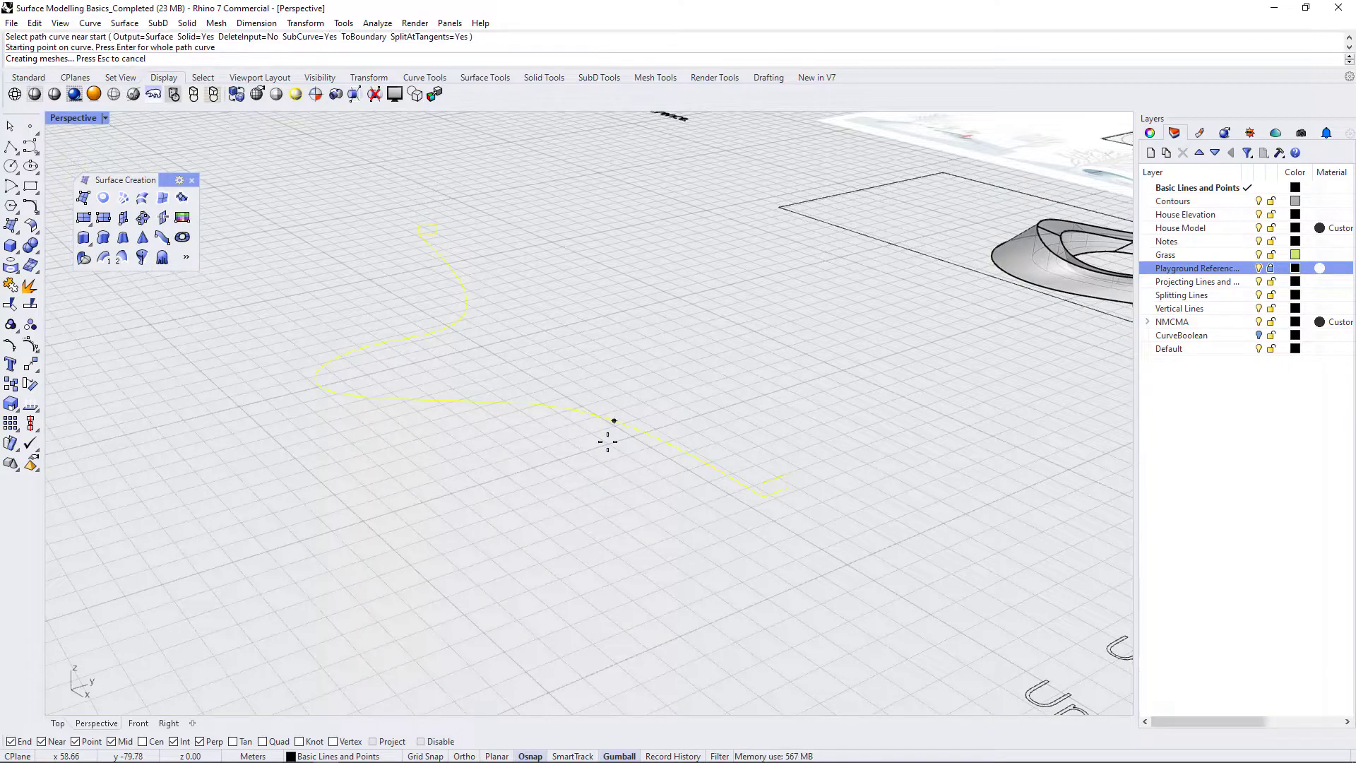
scroll(533, 568, up, 5)
Step: Inspect the new bench by selecting its left and right pieces
key(Home)
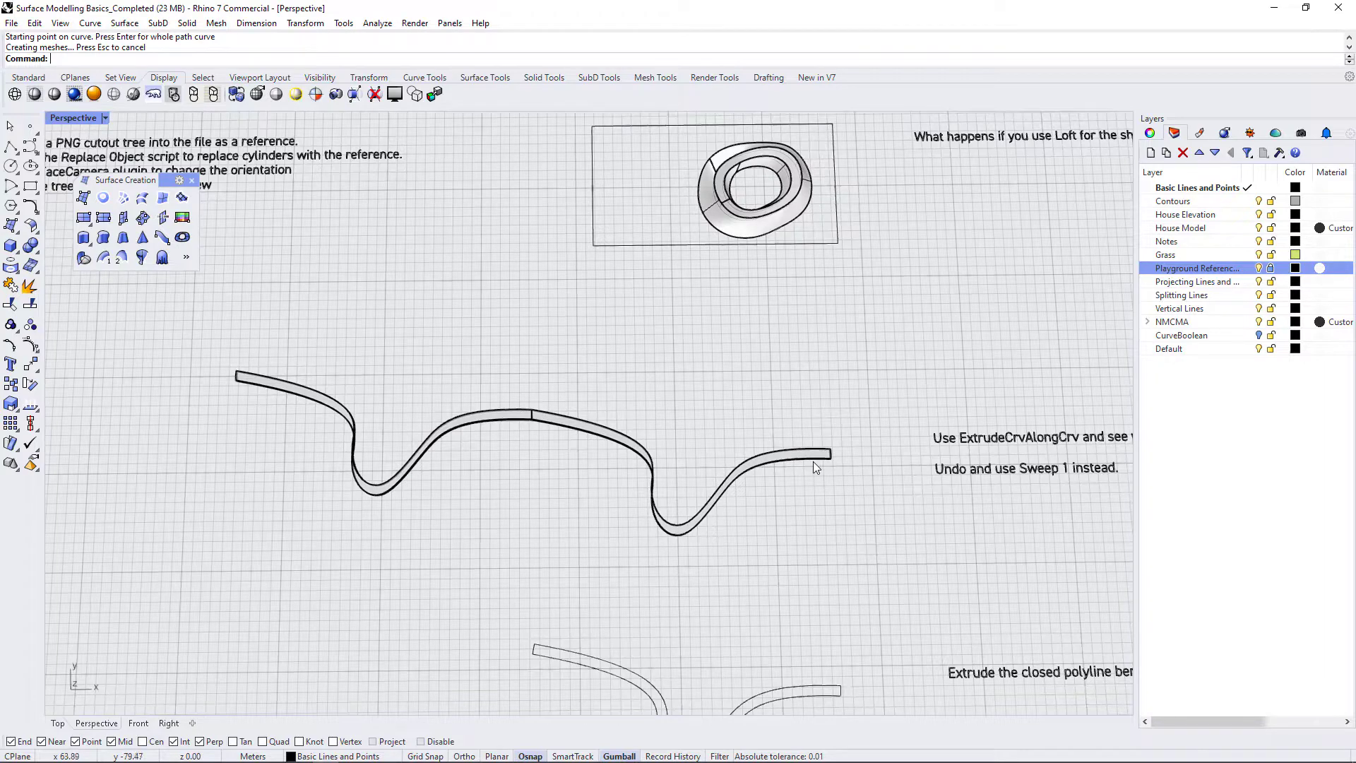
click(494, 416)
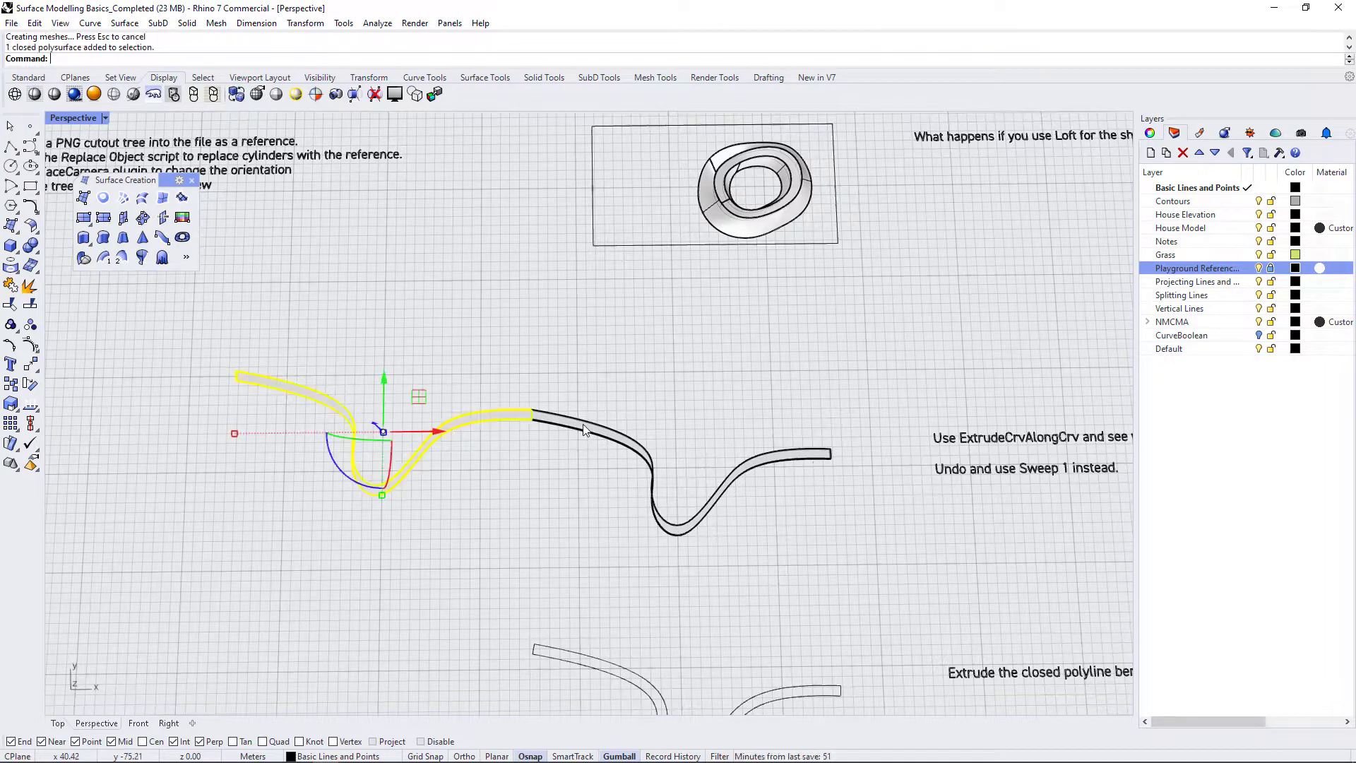
click(600, 432)
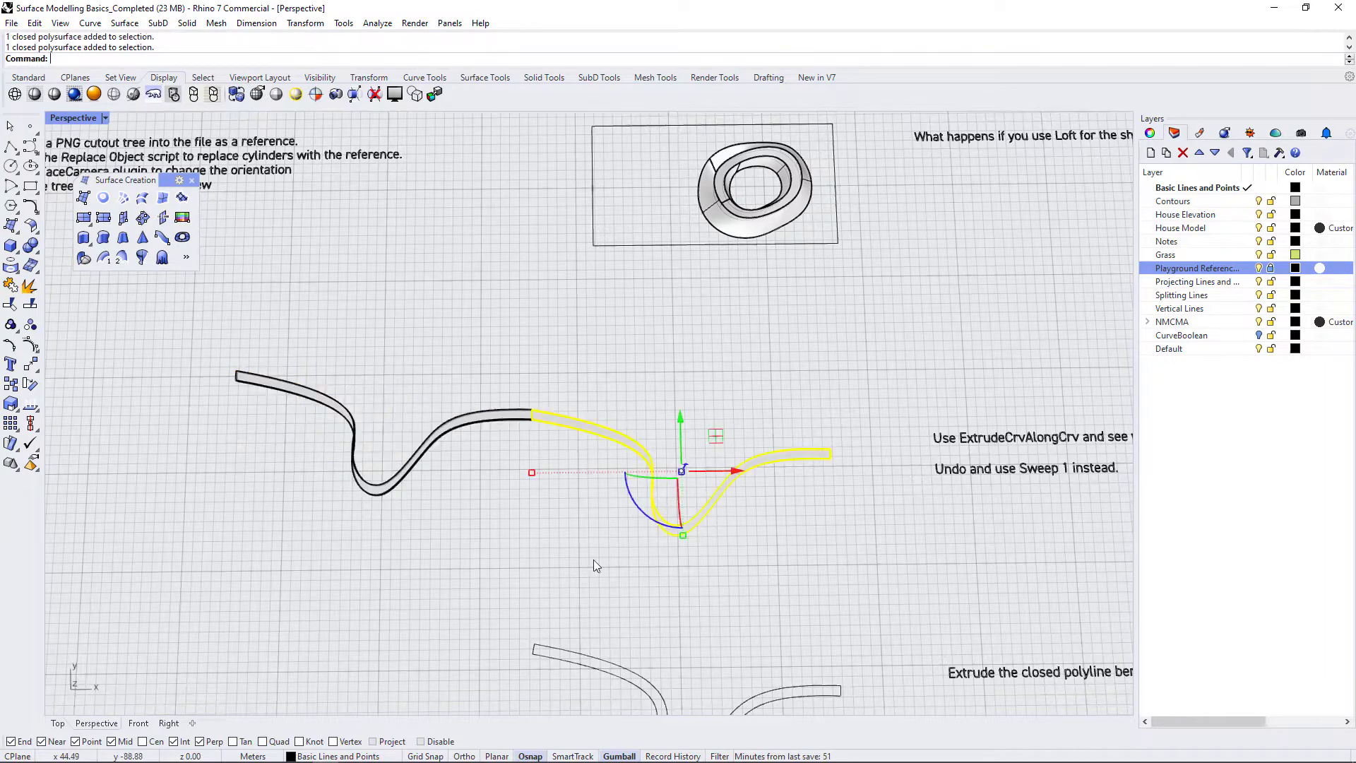
click(509, 418)
key(Escape)
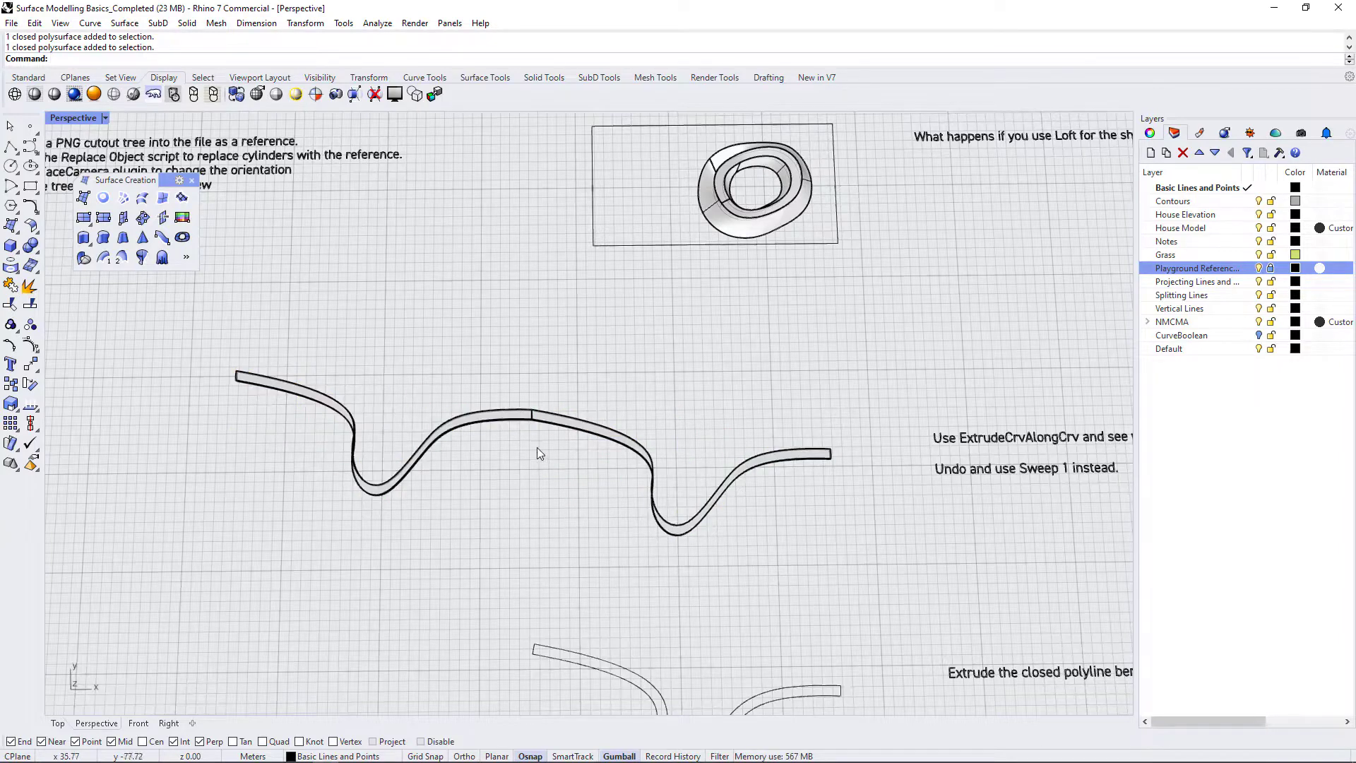
Step: Pick the closed curve among the overlapping objects, then undo the extrusion
click(534, 422)
click(615, 456)
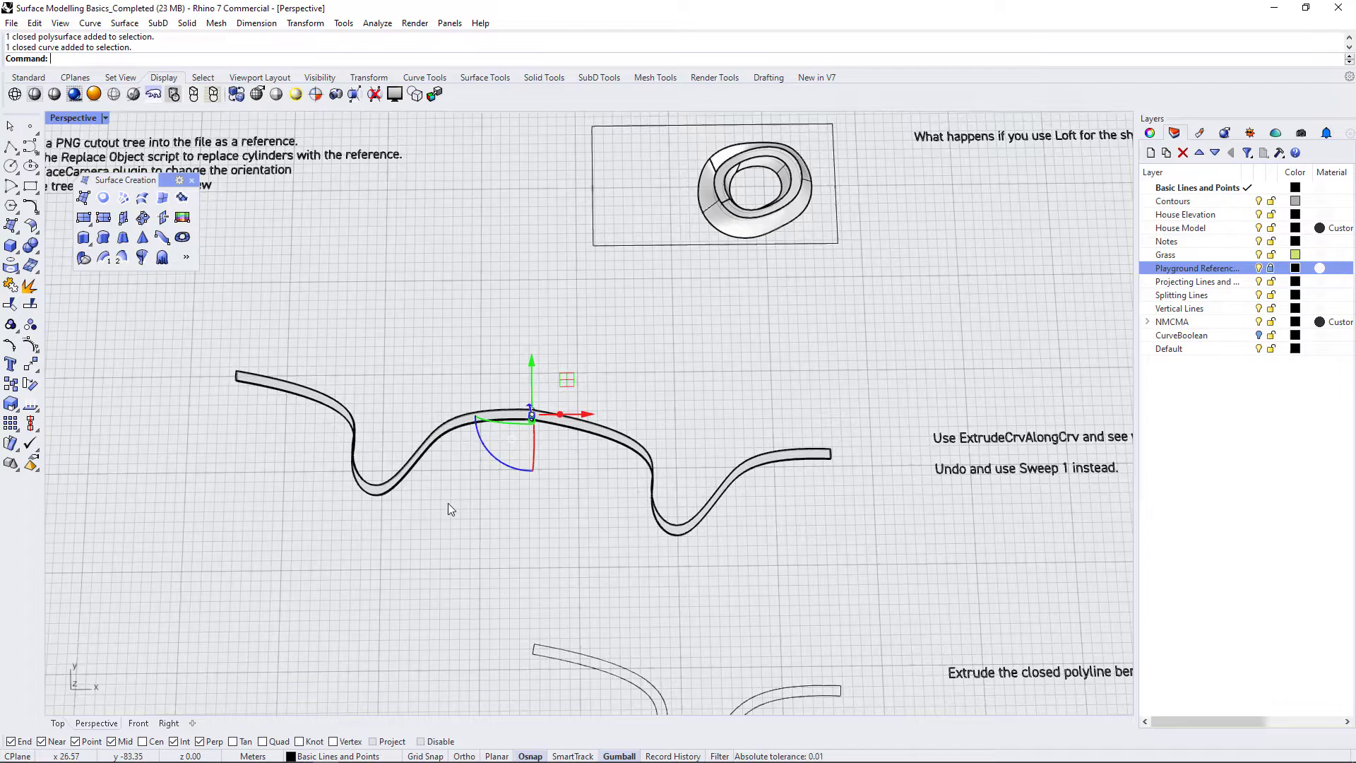
key(Escape)
key(ctrl+z)
mouse_move(790, 560)
right_down()
mouse_move(684, 448)
mouse_move(620, 413)
mouse_move(769, 571)
right_up()
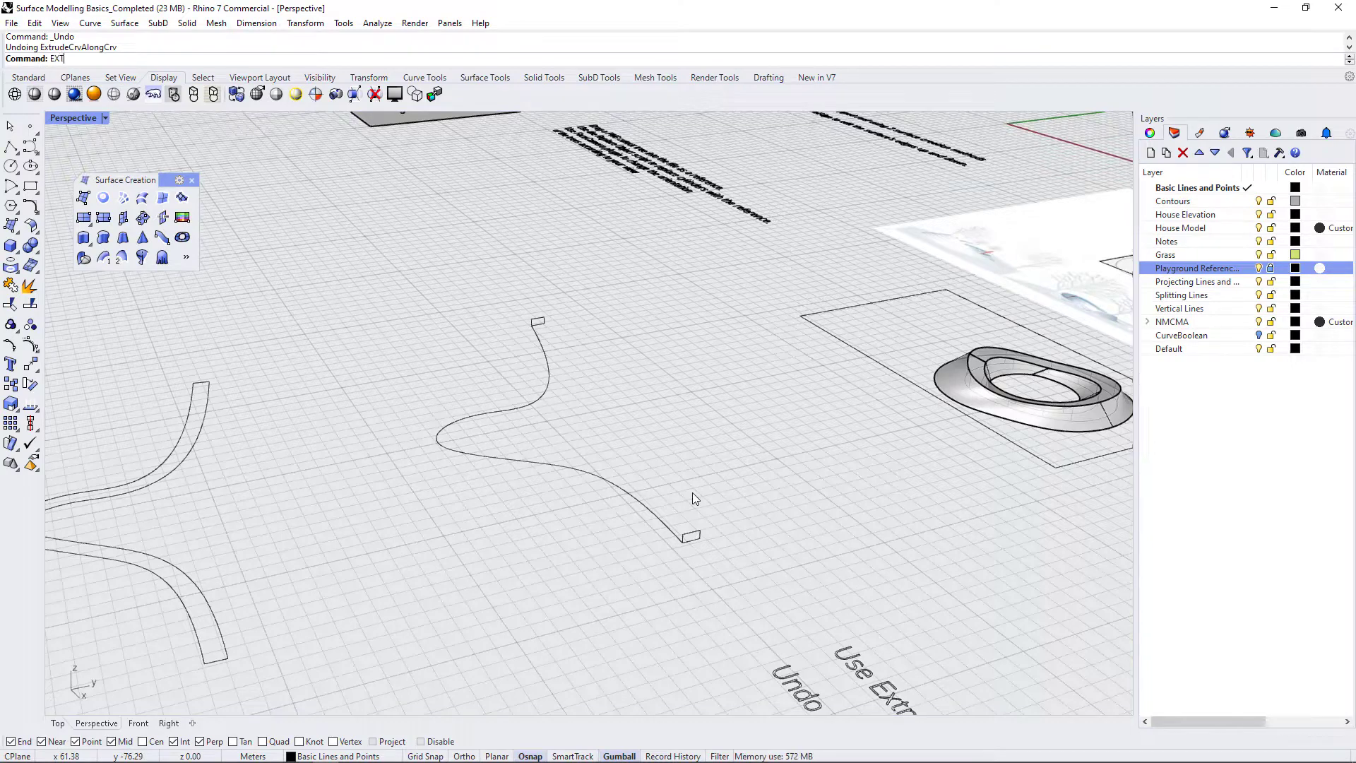
Step: Extrude one end rectangle along the entire curvy path with EXTRUDECRV and inspect the result
text(RUDECRV)
key(Return)
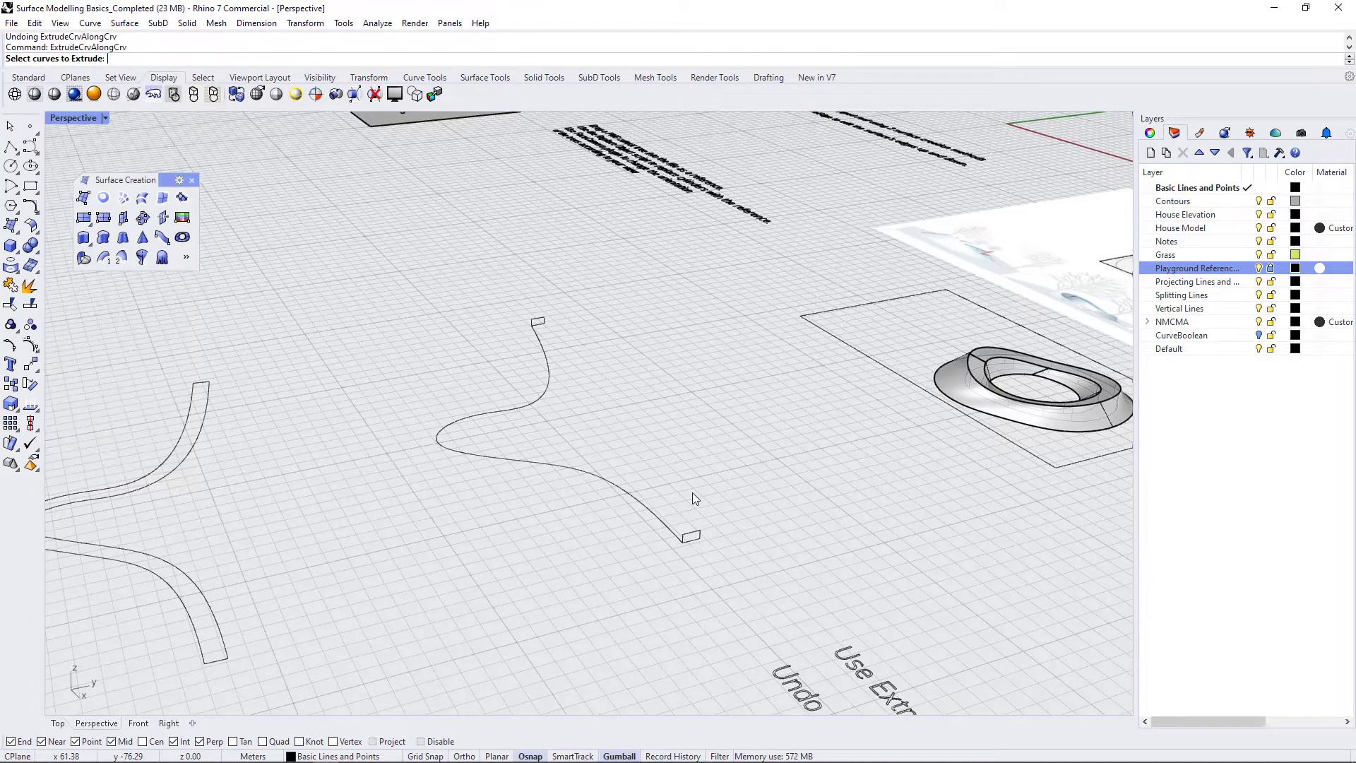
click(691, 537)
key(Return)
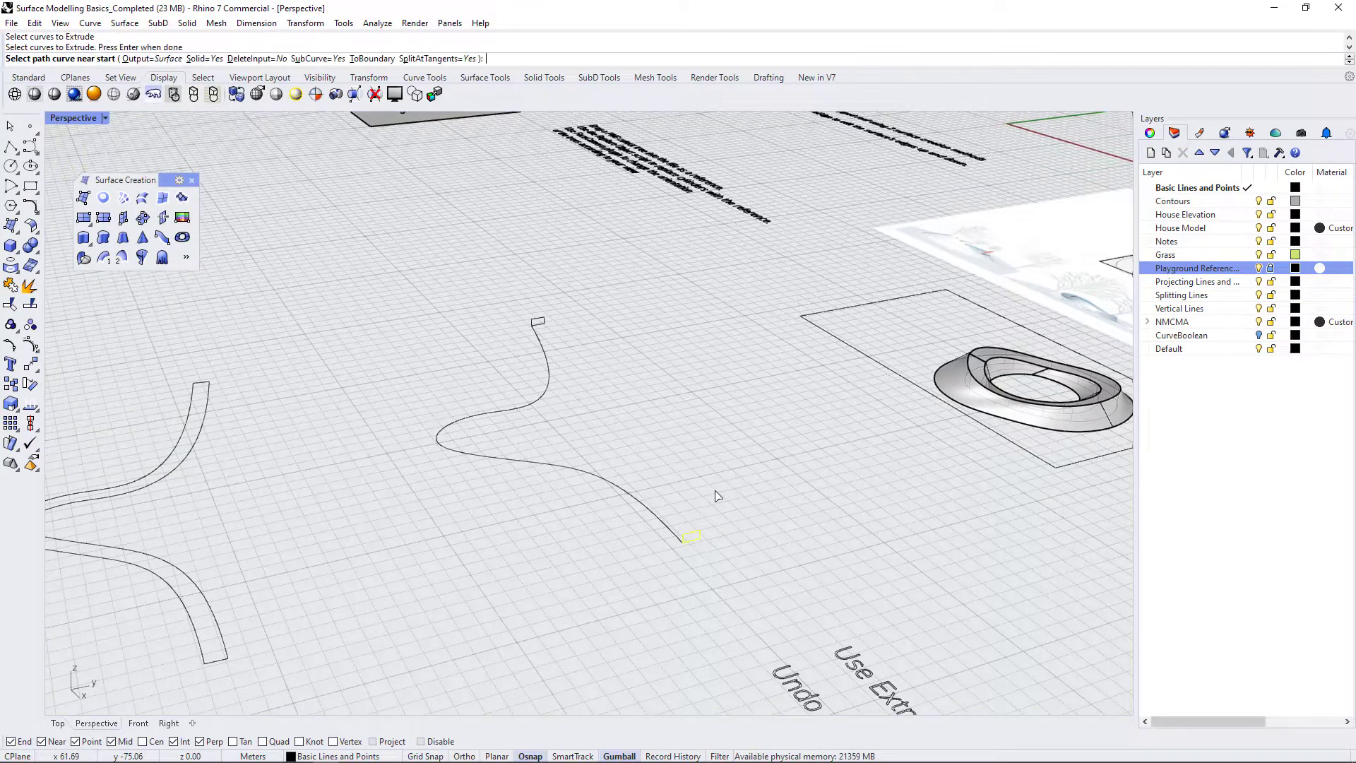
click(669, 531)
key(Return)
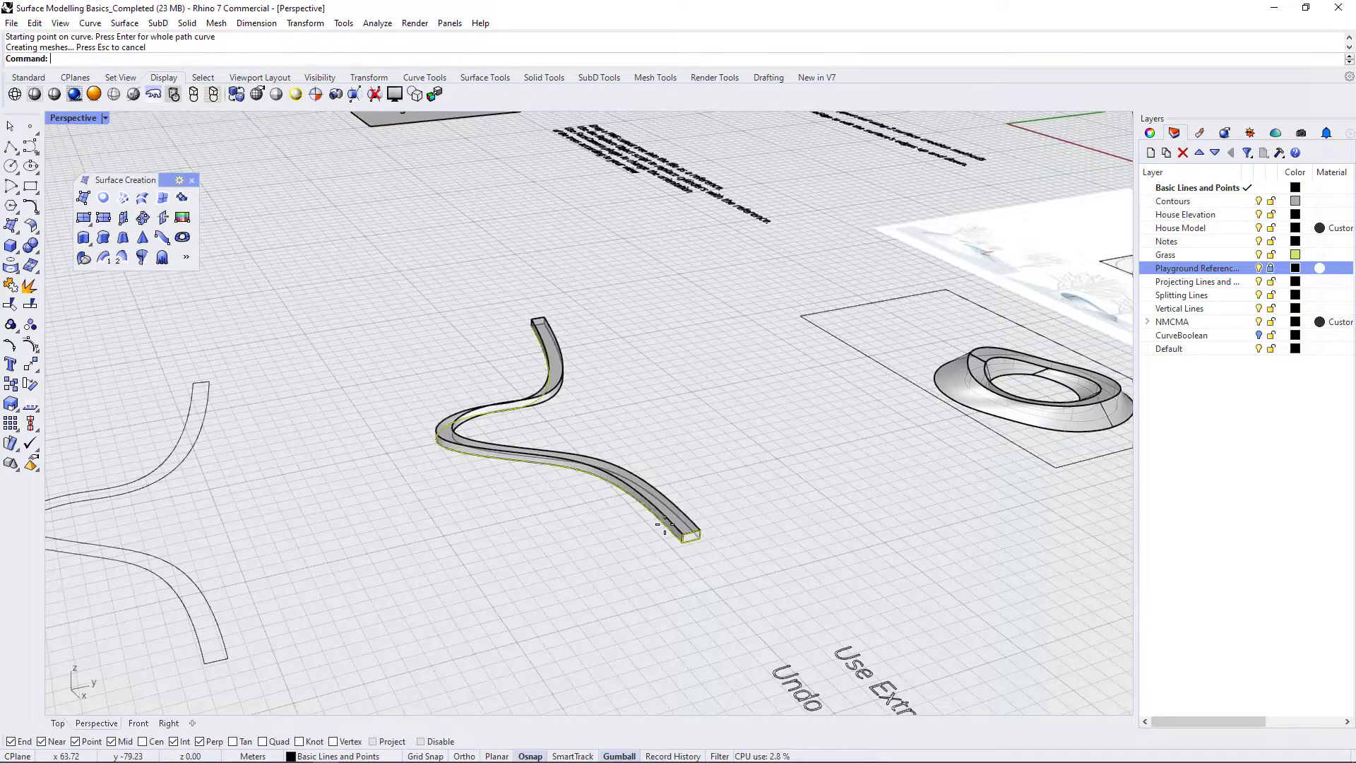
right_drag(637, 552, 667, 674)
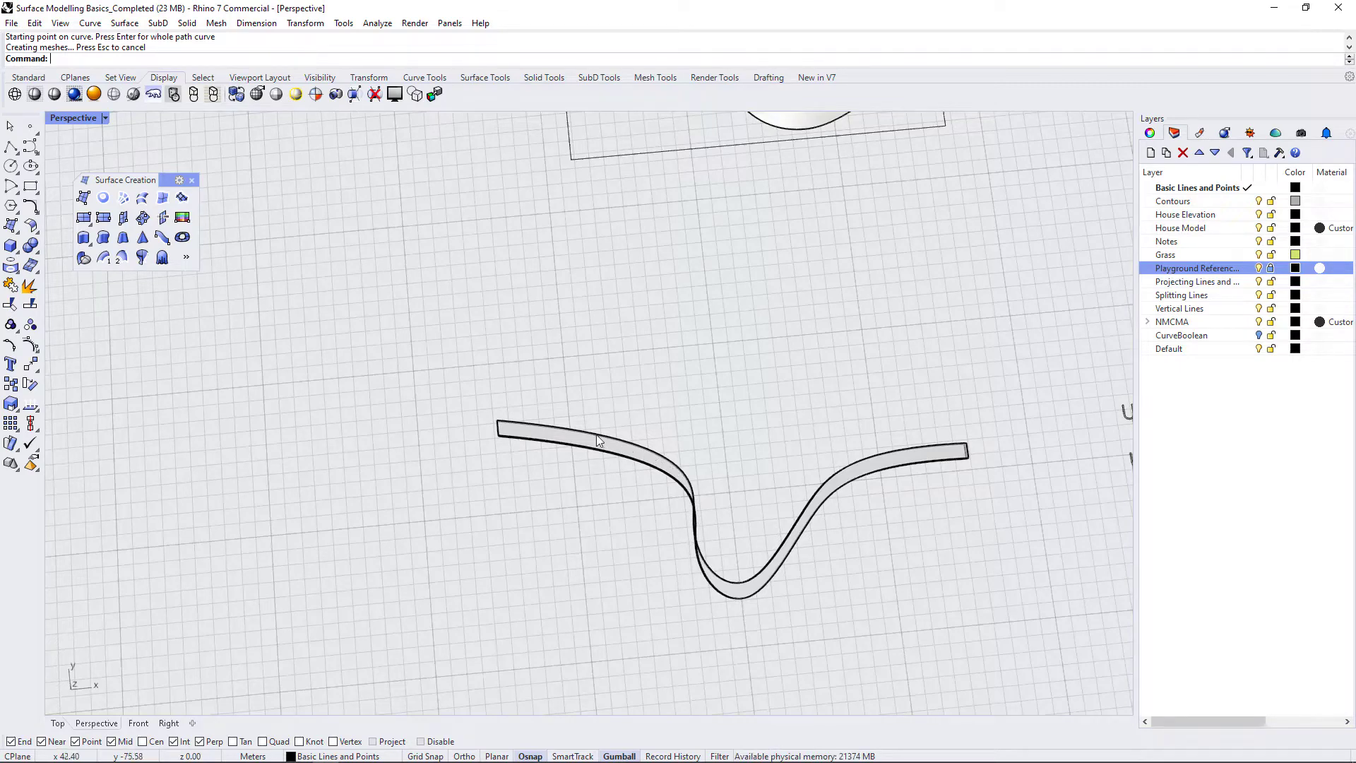
right_drag(581, 440, 808, 647)
right_drag(729, 516, 798, 508)
Step: Undo the extruded bench and Sweep1 the small cross-section along the curvy rail
key(ctrl+z)
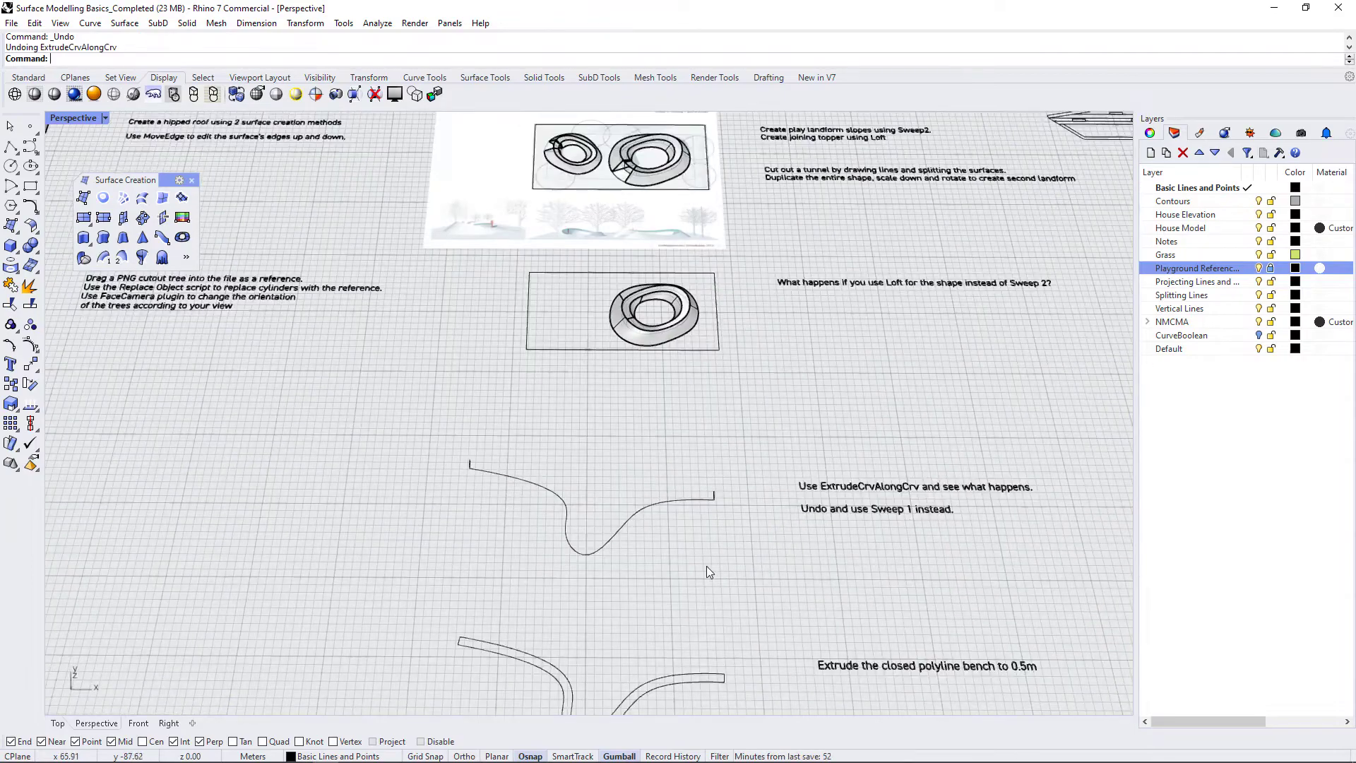
right_drag(706, 565, 636, 543)
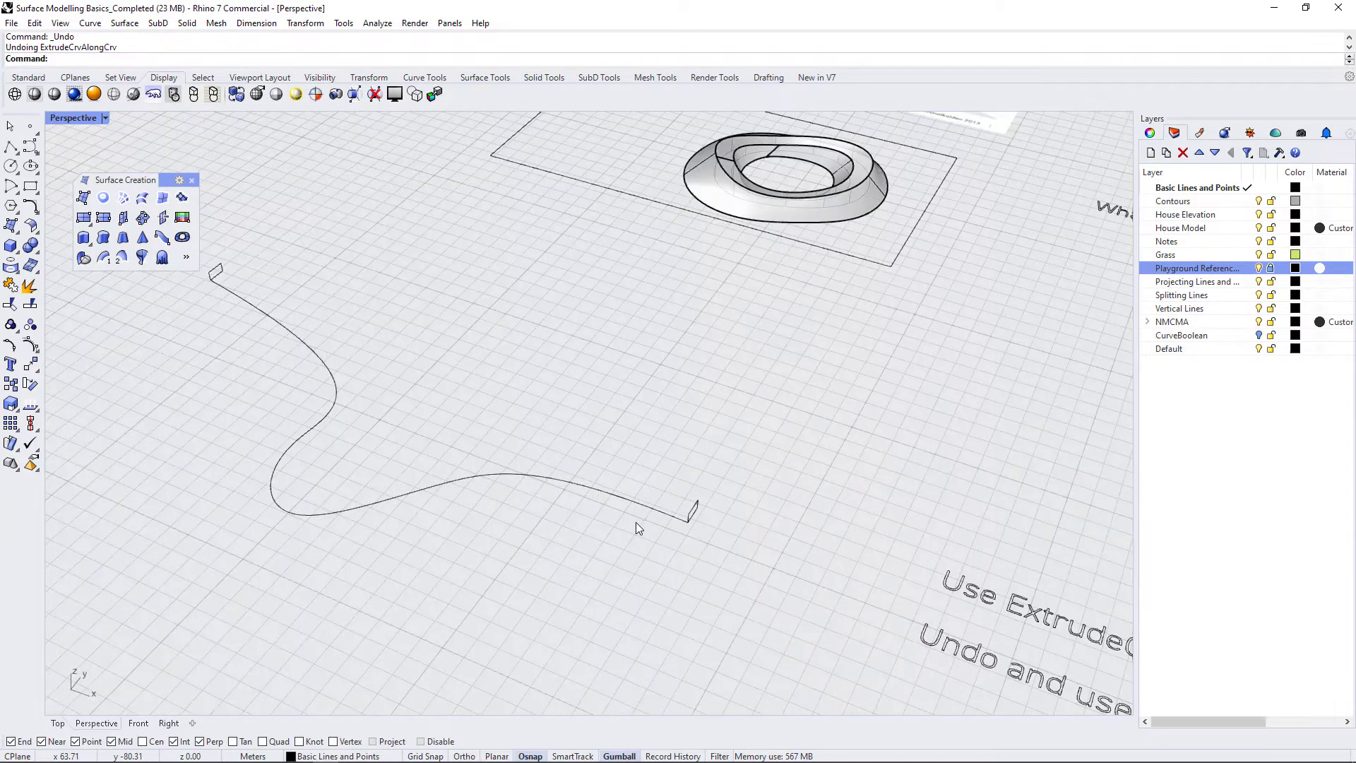
text(weep1)
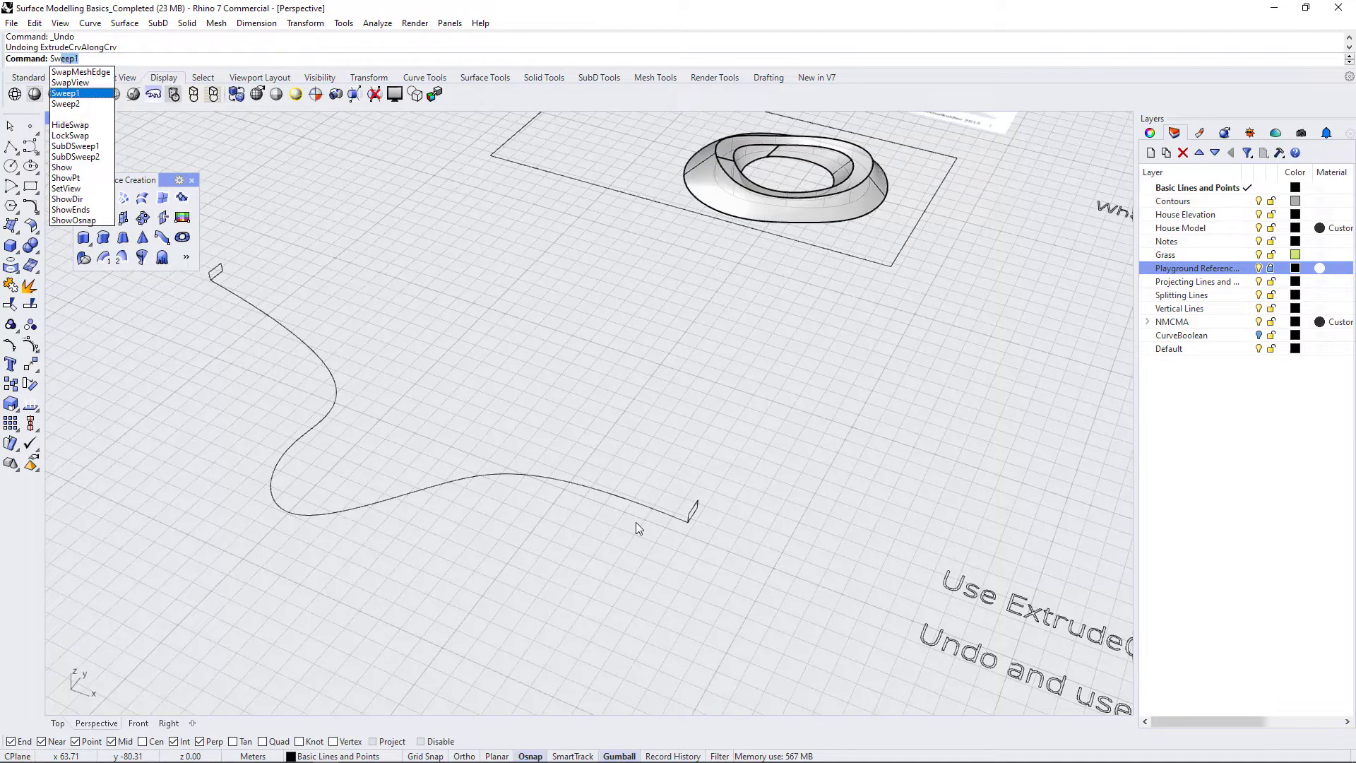
key(Return)
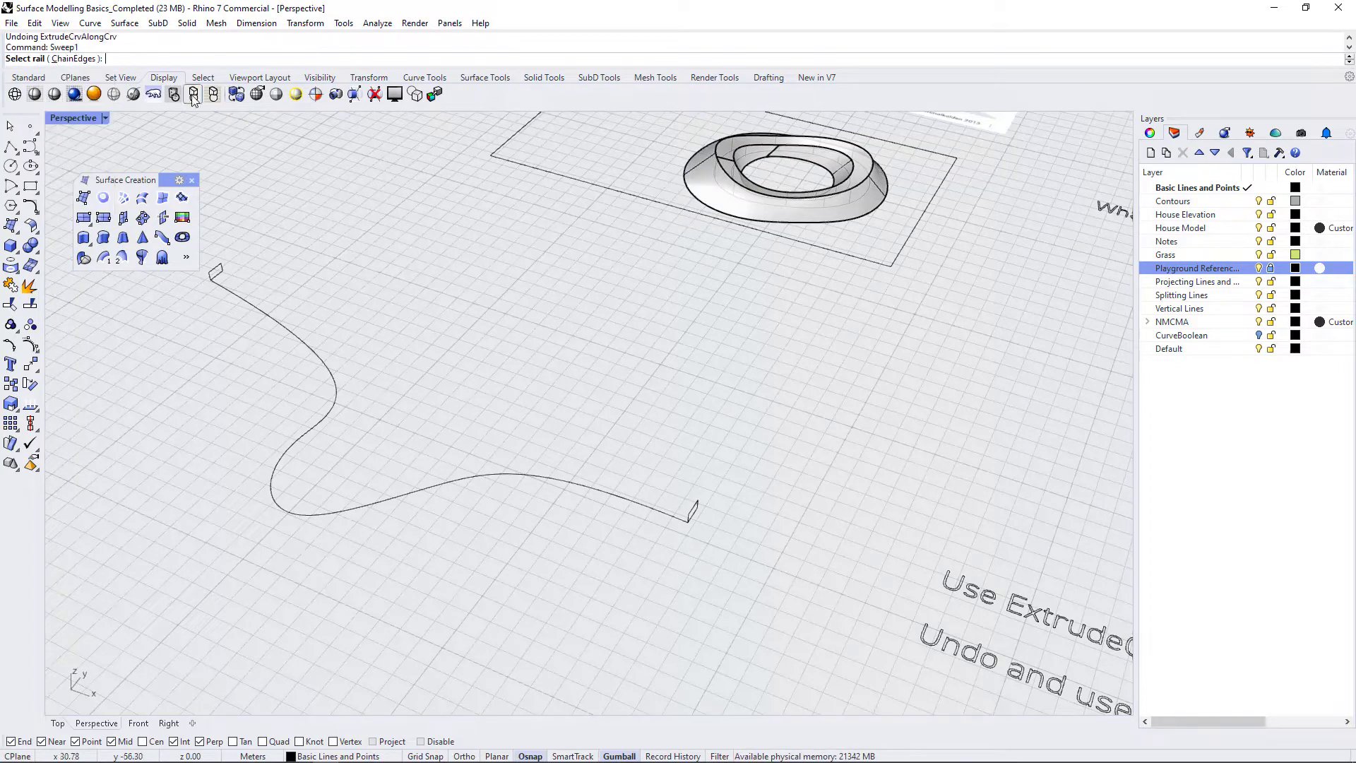
click(567, 482)
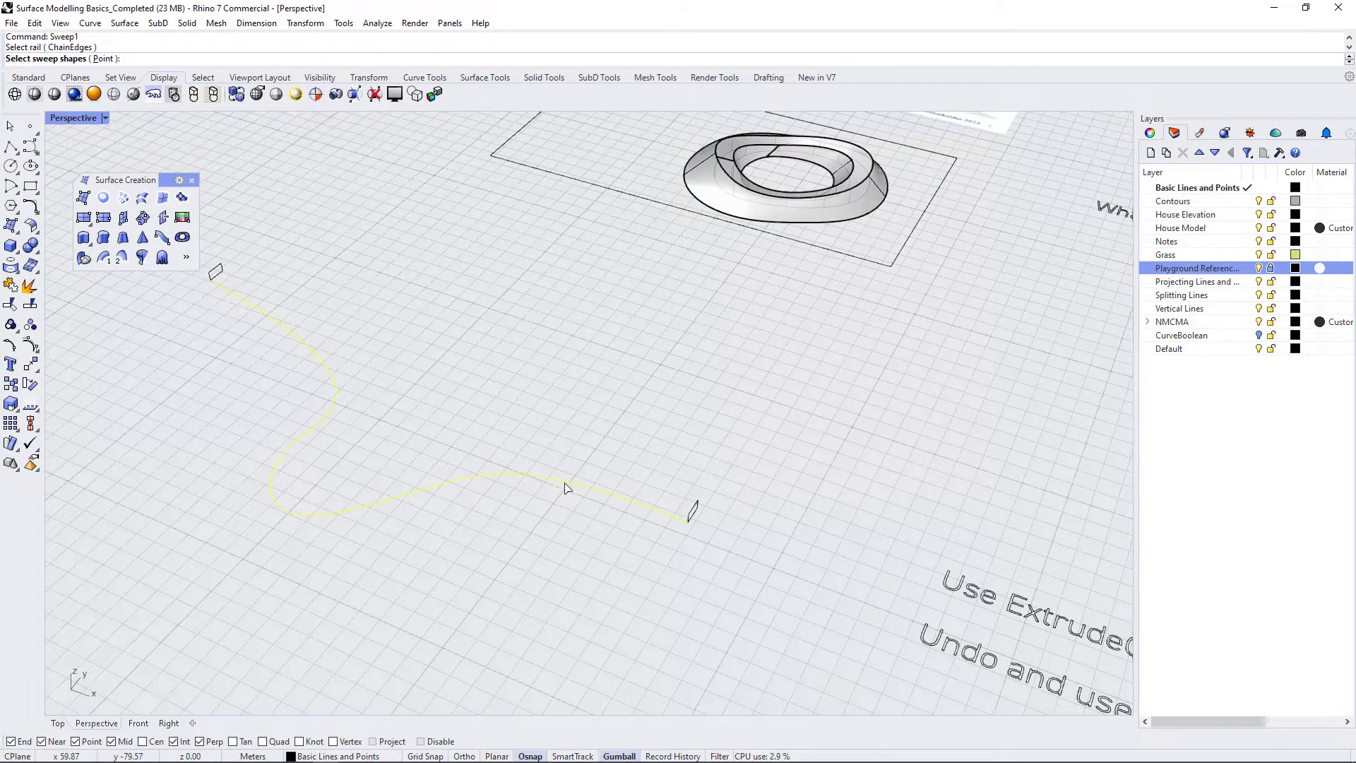
click(693, 509)
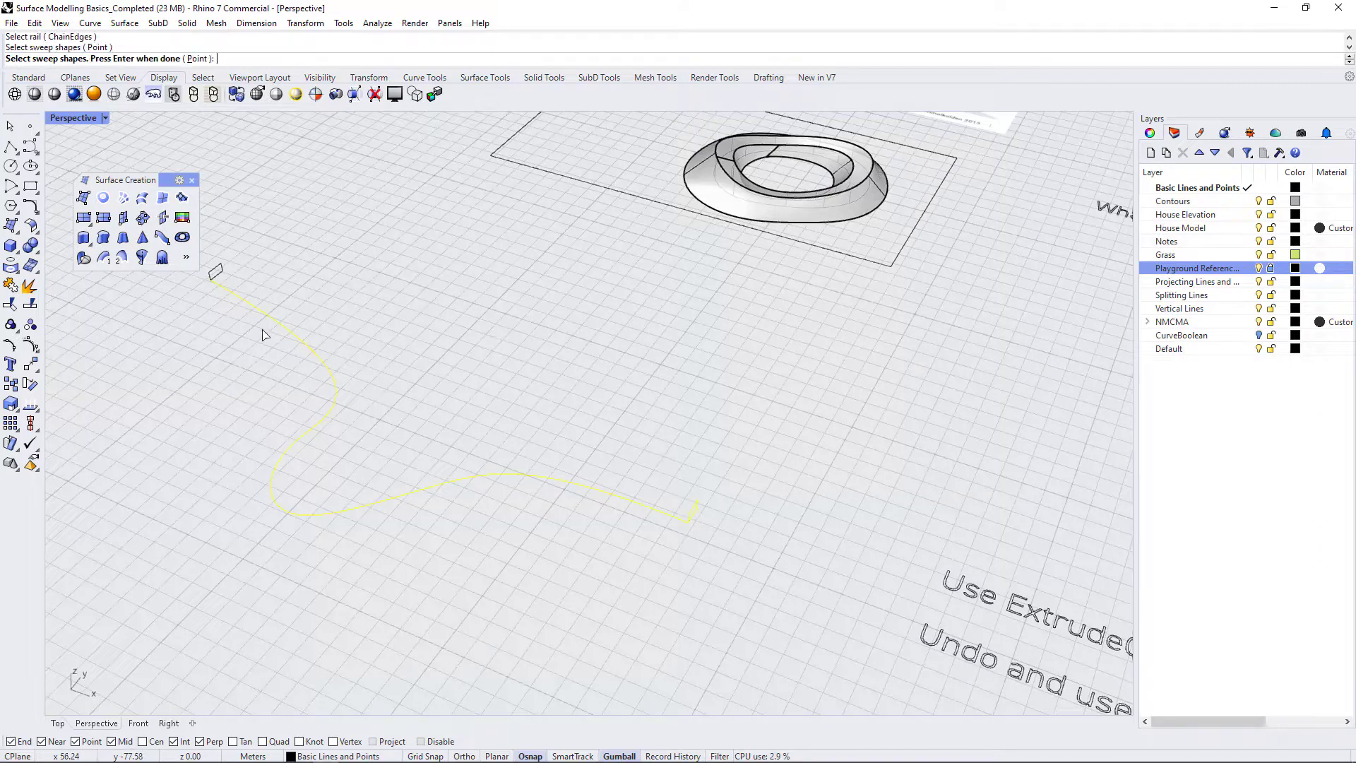
click(217, 269)
key(Return)
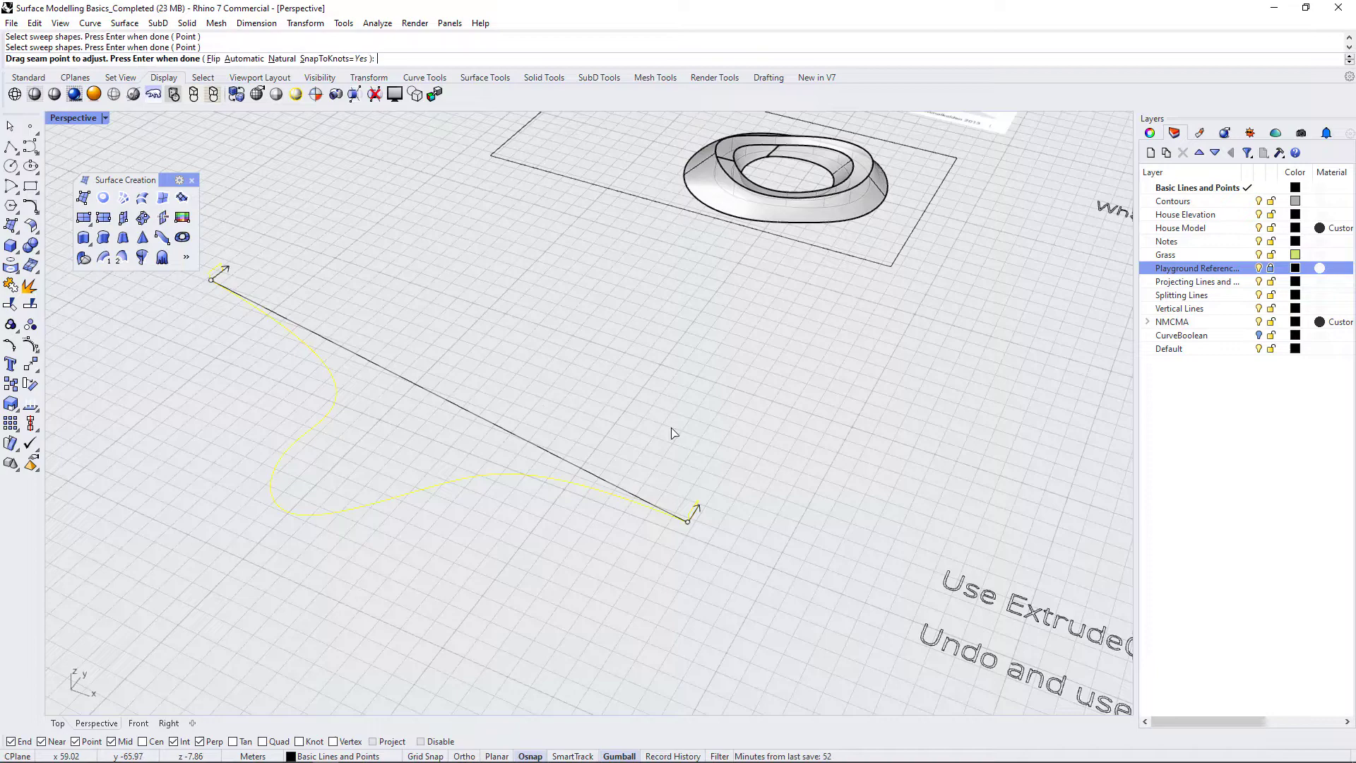
key(Return)
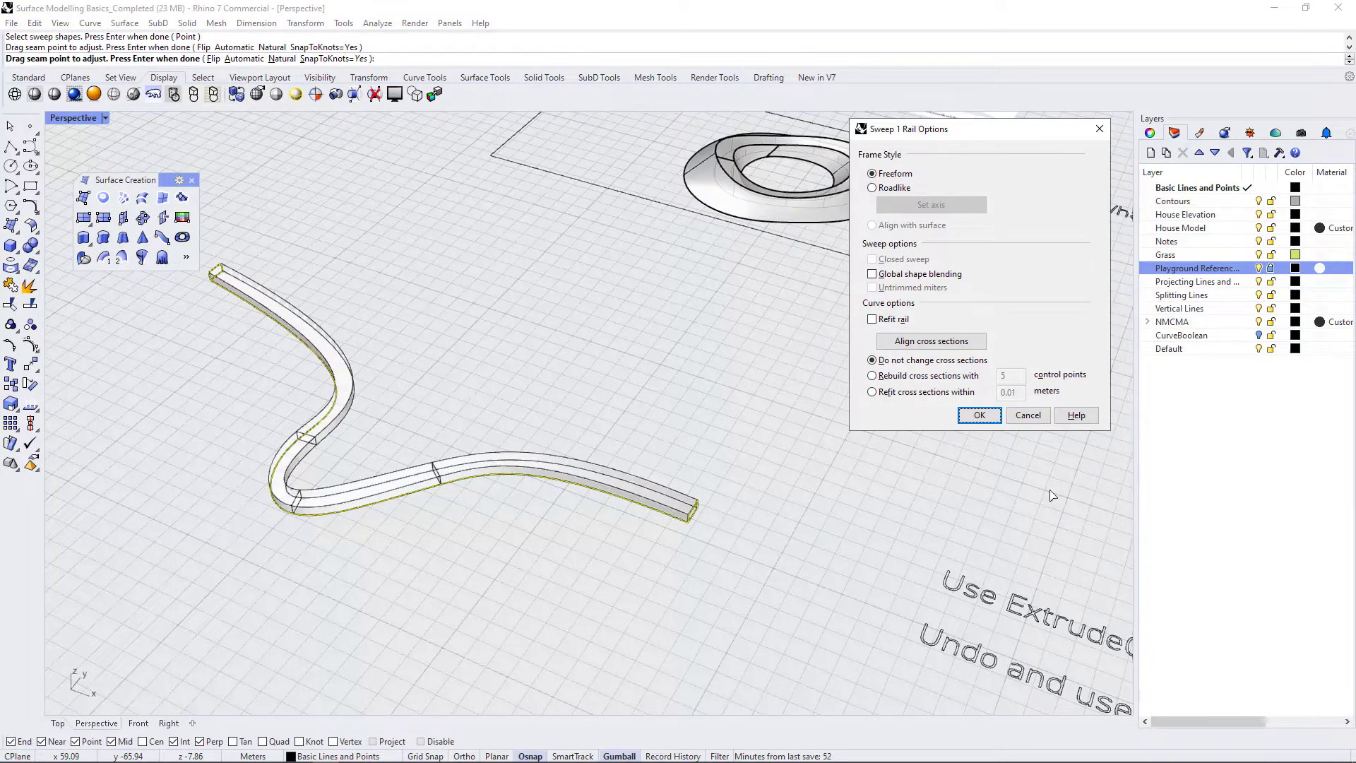
Step: Orbit and zoom around the Sweep1 preview to view it from several angles
right_drag(439, 397, 520, 441)
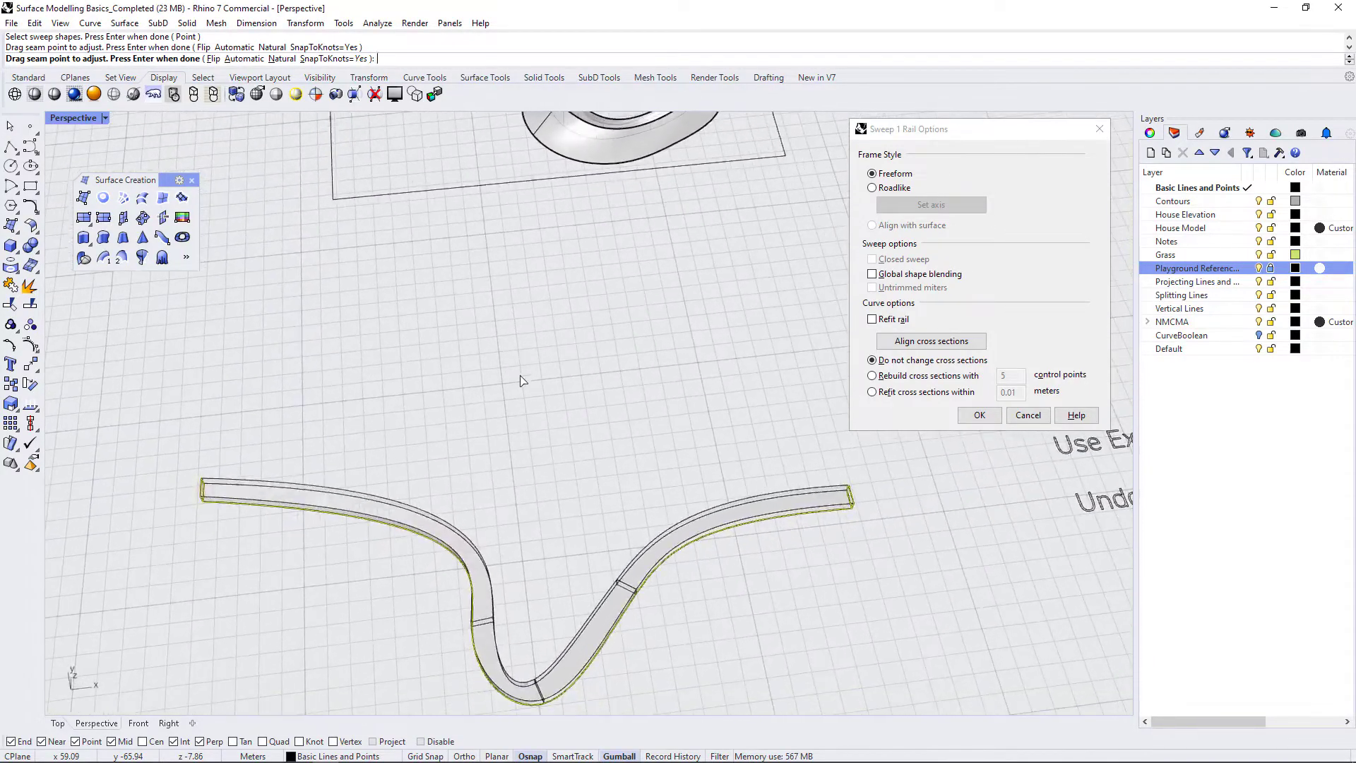
right_drag(521, 382, 586, 512)
scroll(485, 604, up, 3)
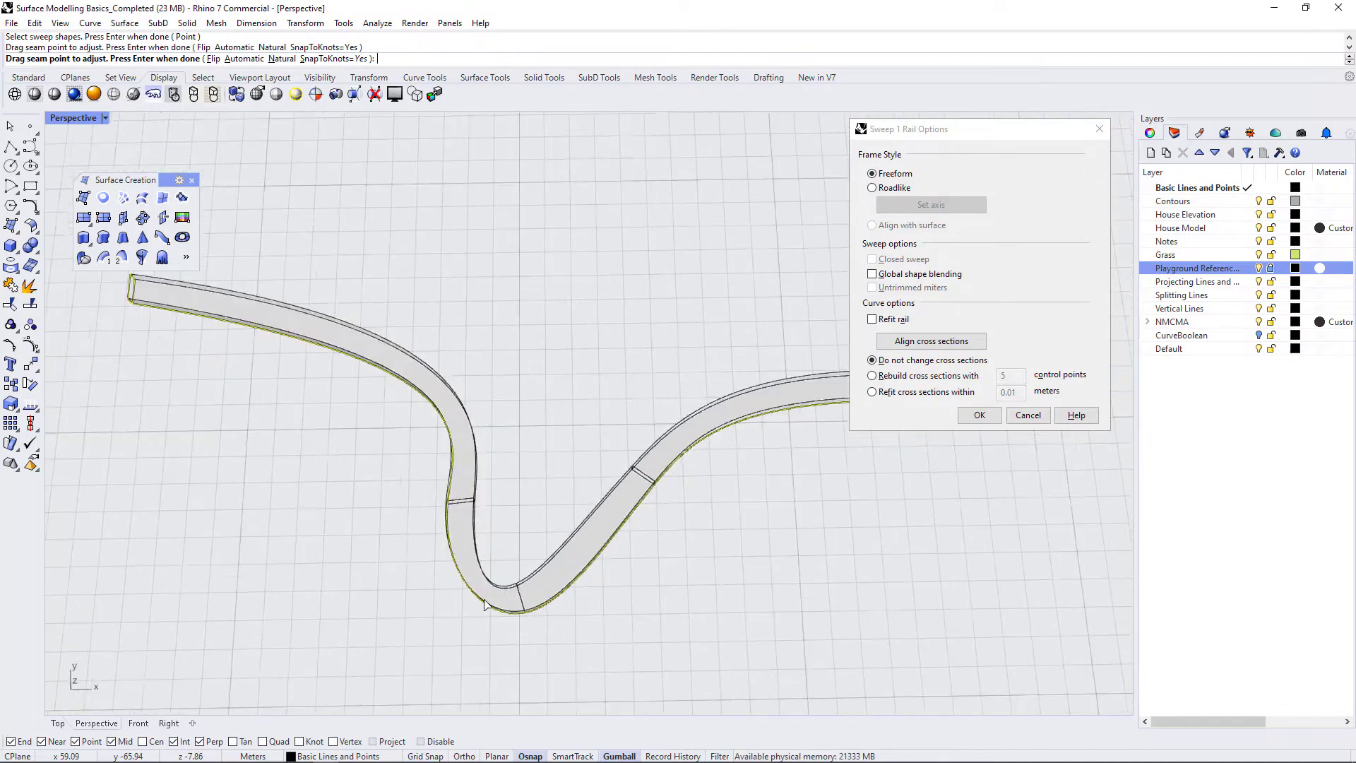
scroll(485, 604, up, 1)
scroll(487, 607, up, 2)
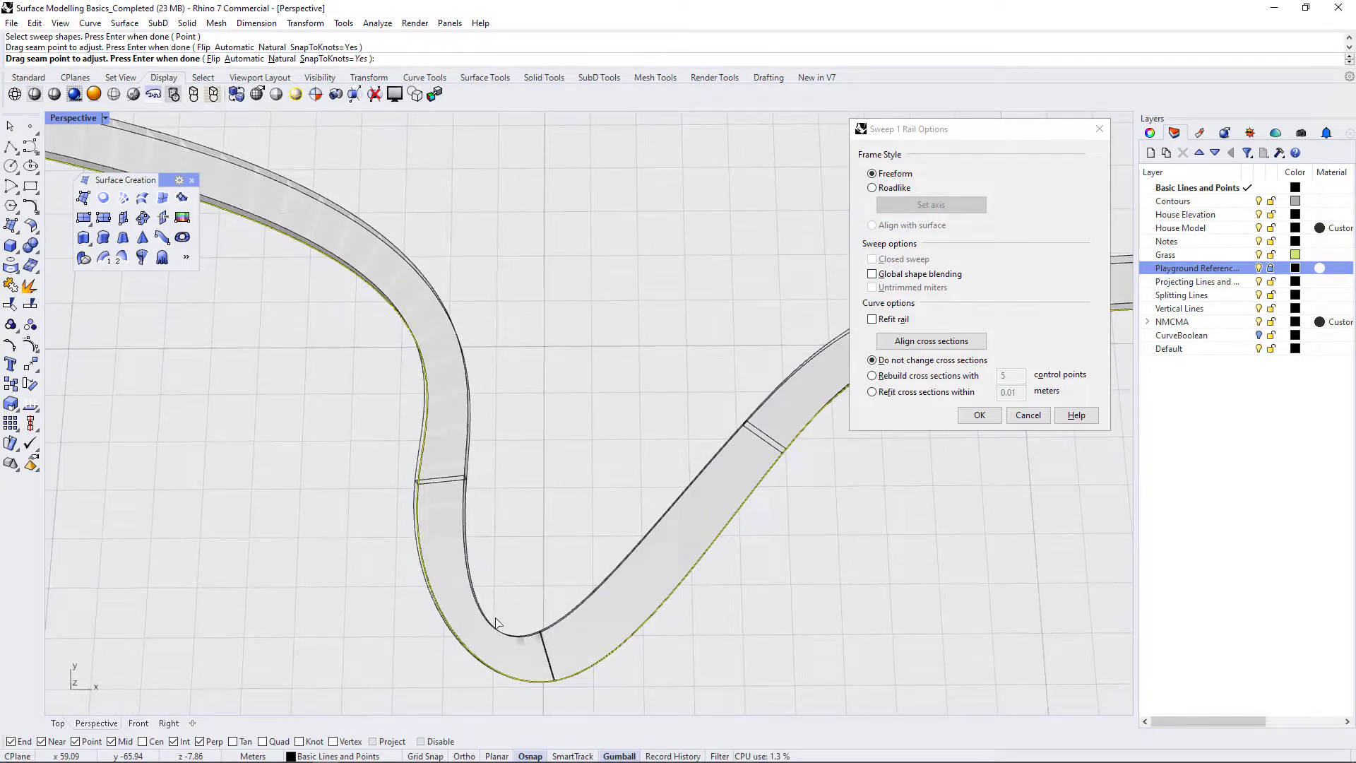
scroll(453, 531, down, 5)
right_drag(458, 586, 740, 492)
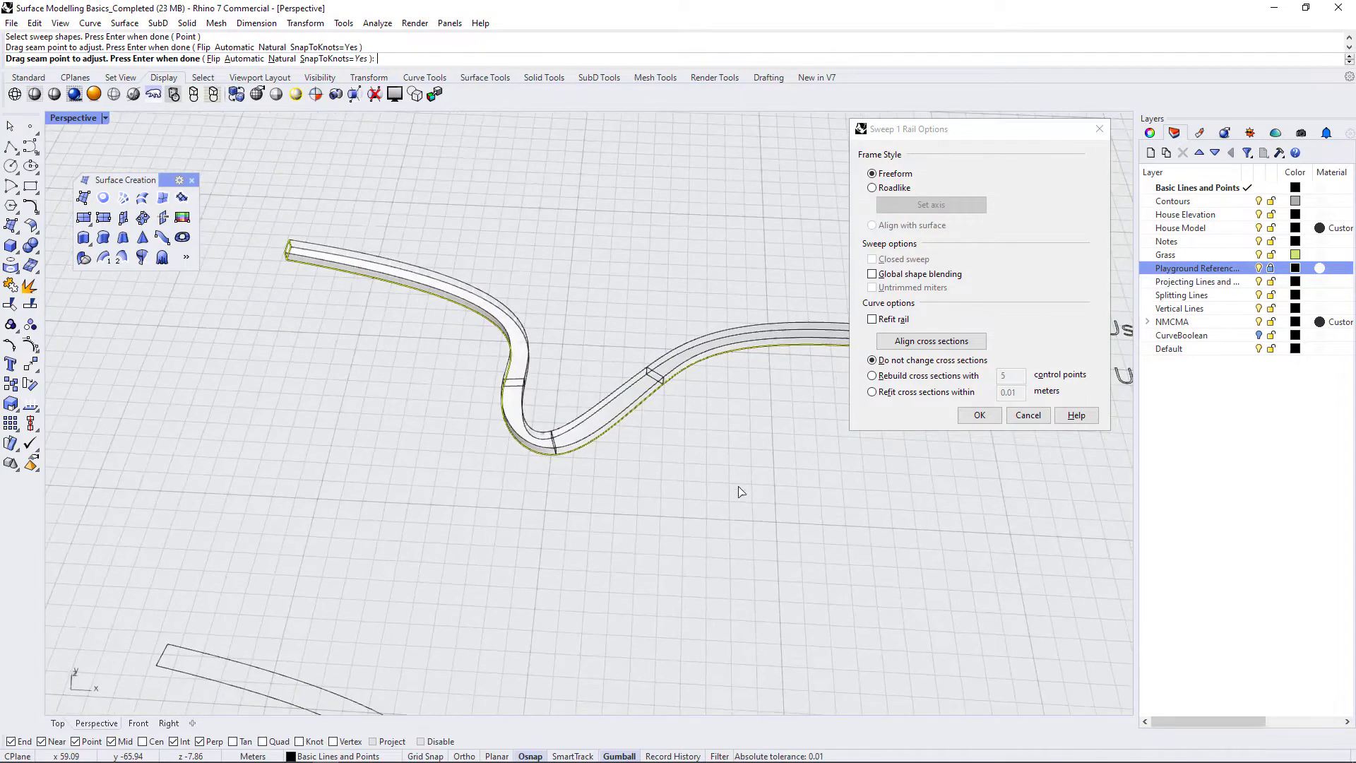
Step: Set the sweep frame style to Roadlike and enable Global shape blending
click(881, 188)
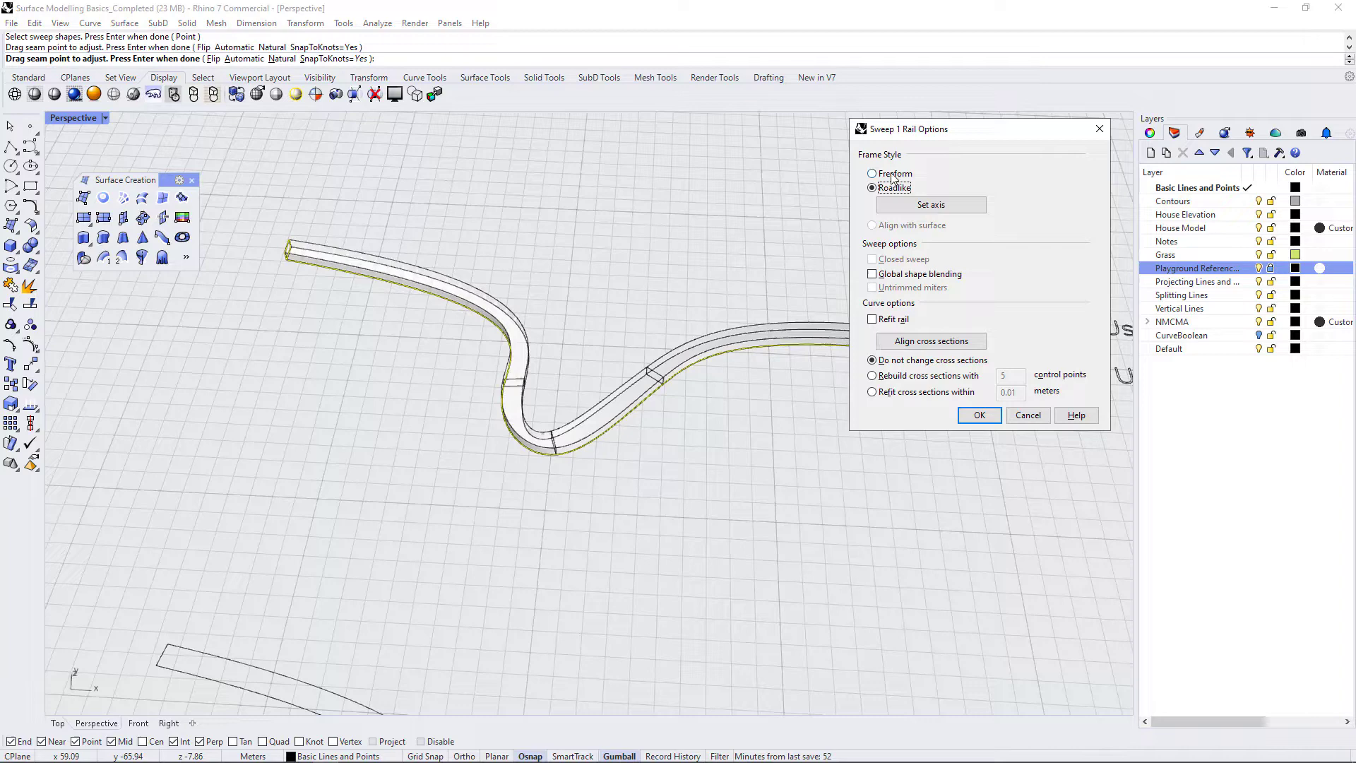
click(900, 276)
right_drag(648, 395, 646, 459)
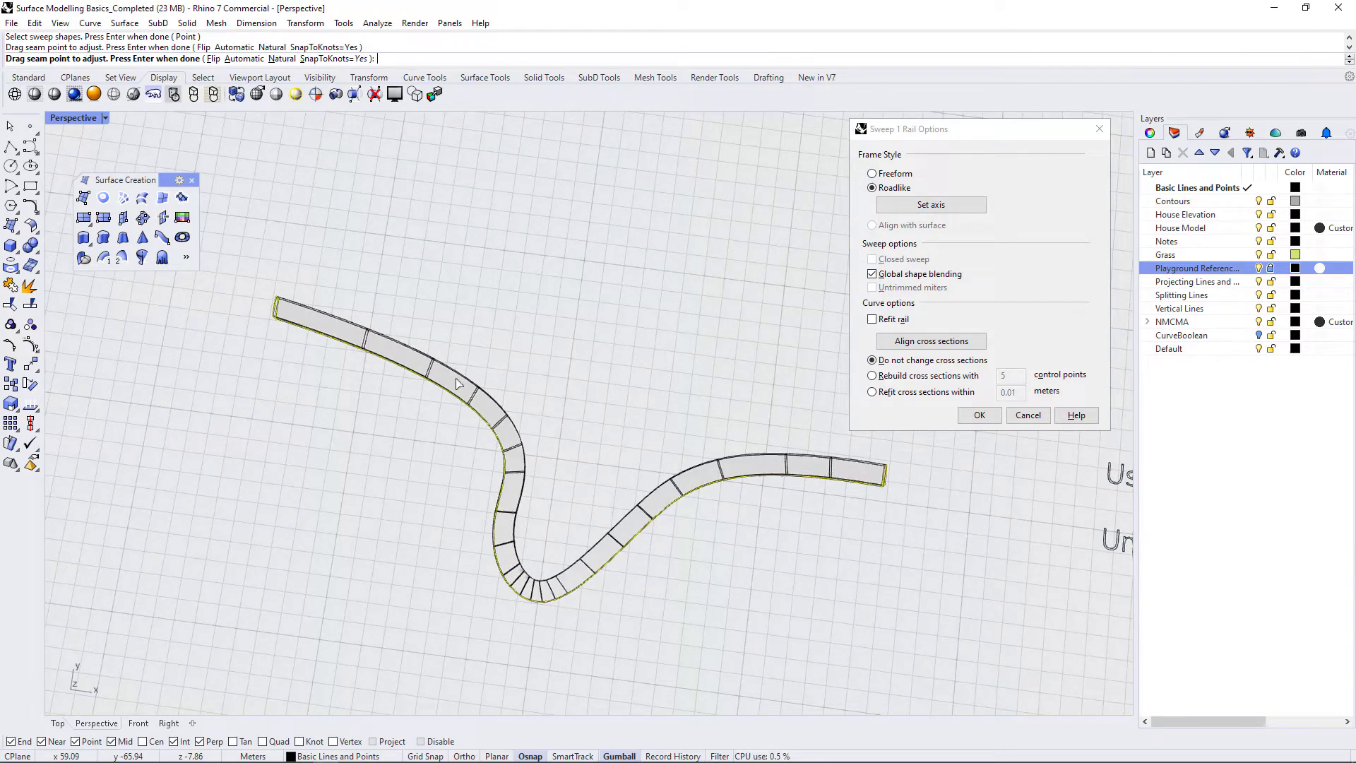
scroll(539, 515, up, 5)
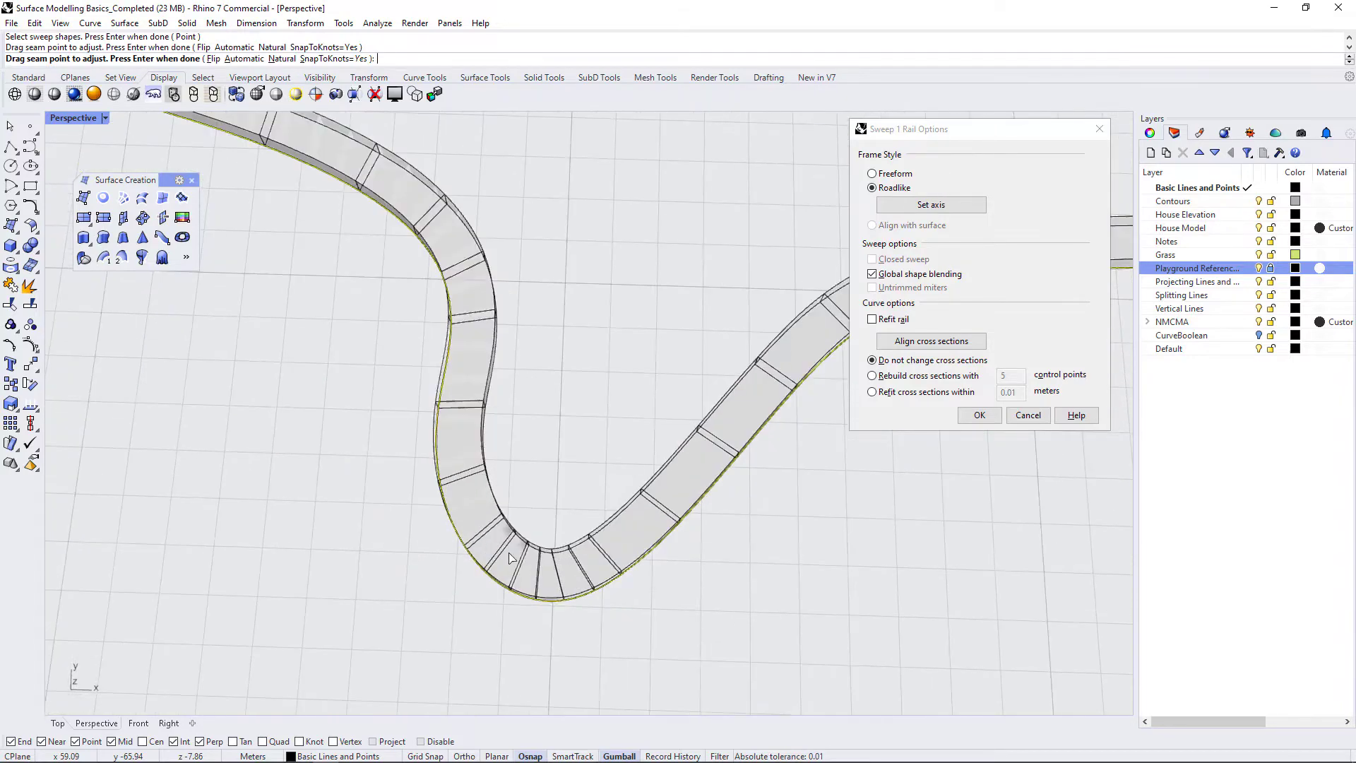
Step: Create the swept bench solid and measure its end width as 1.00 meter
click(980, 415)
scroll(725, 607, down, 3)
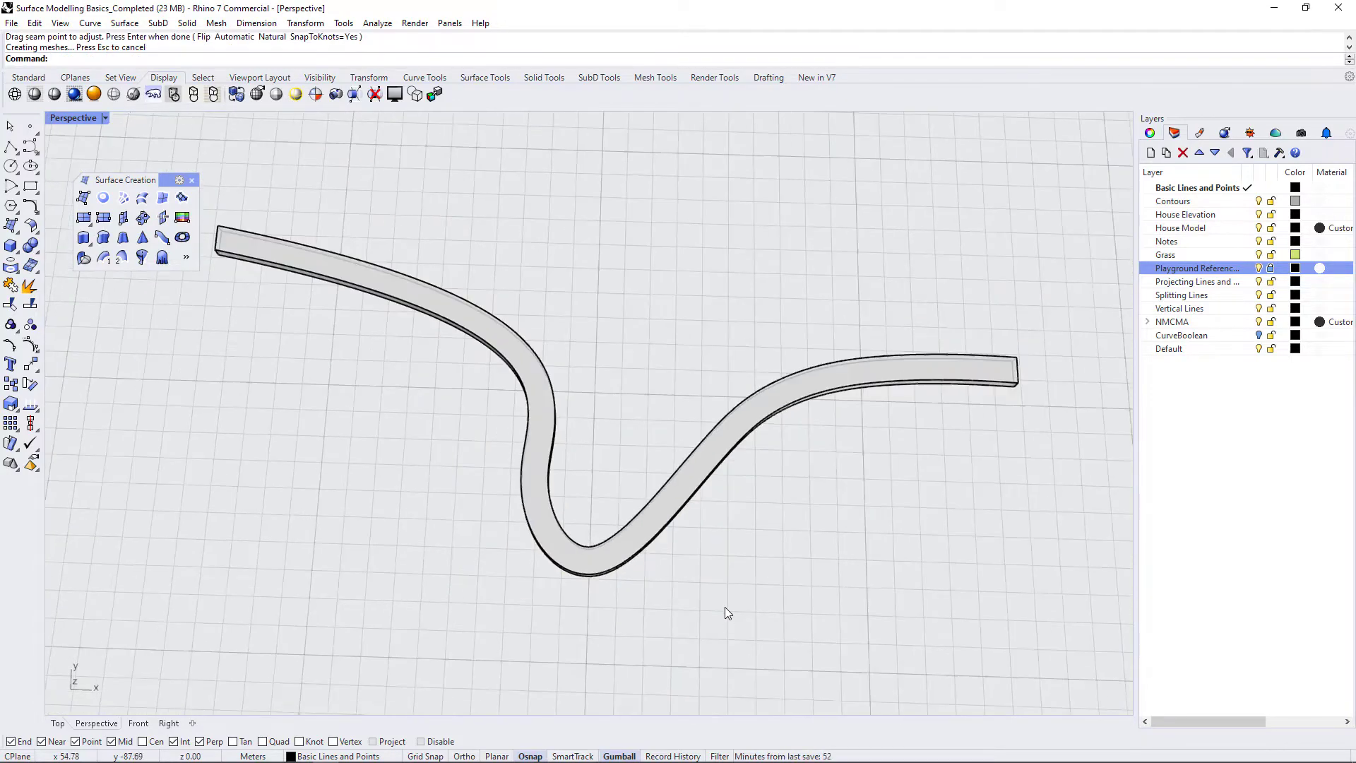
right_drag(724, 607, 1031, 514)
text(i)
key(Return)
scroll(1034, 438, up, 4)
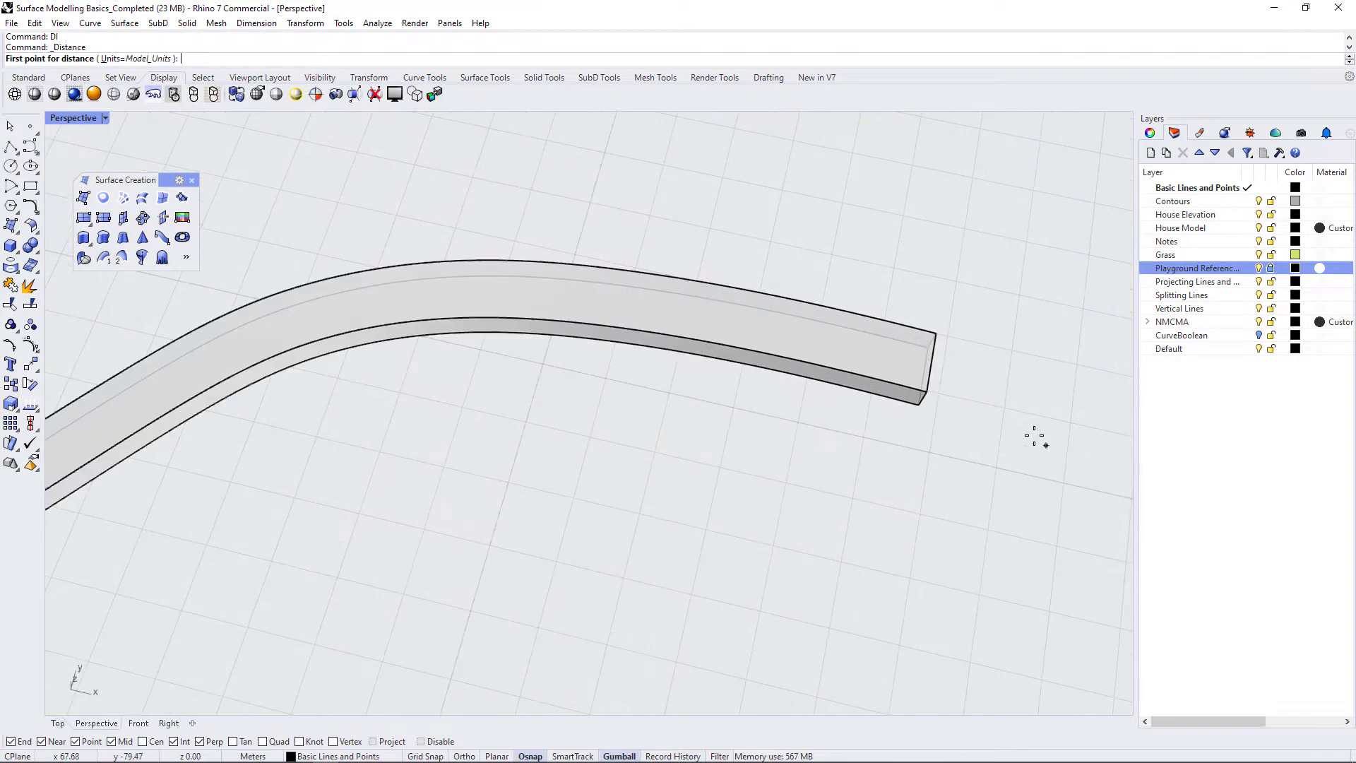
click(941, 397)
click(946, 329)
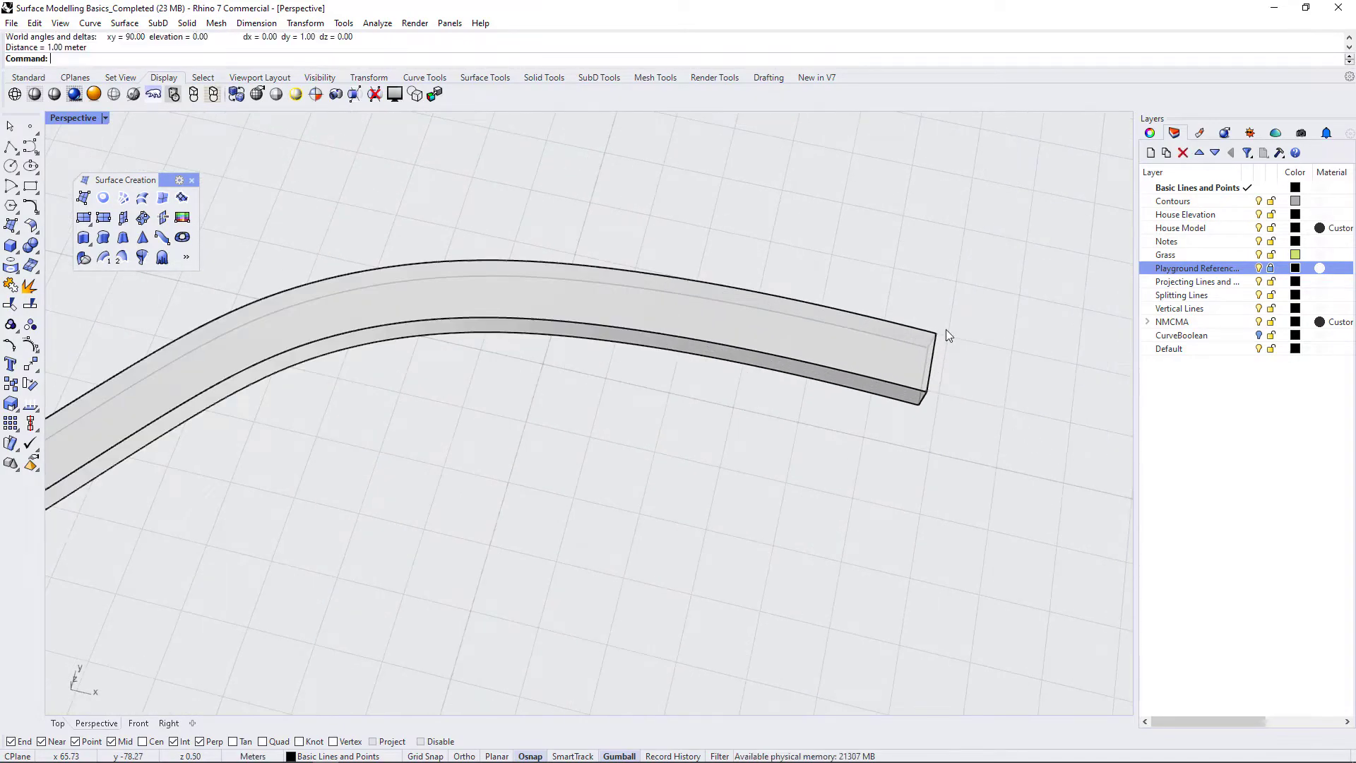
scroll(599, 532, down, 4)
scroll(456, 543, up, 5)
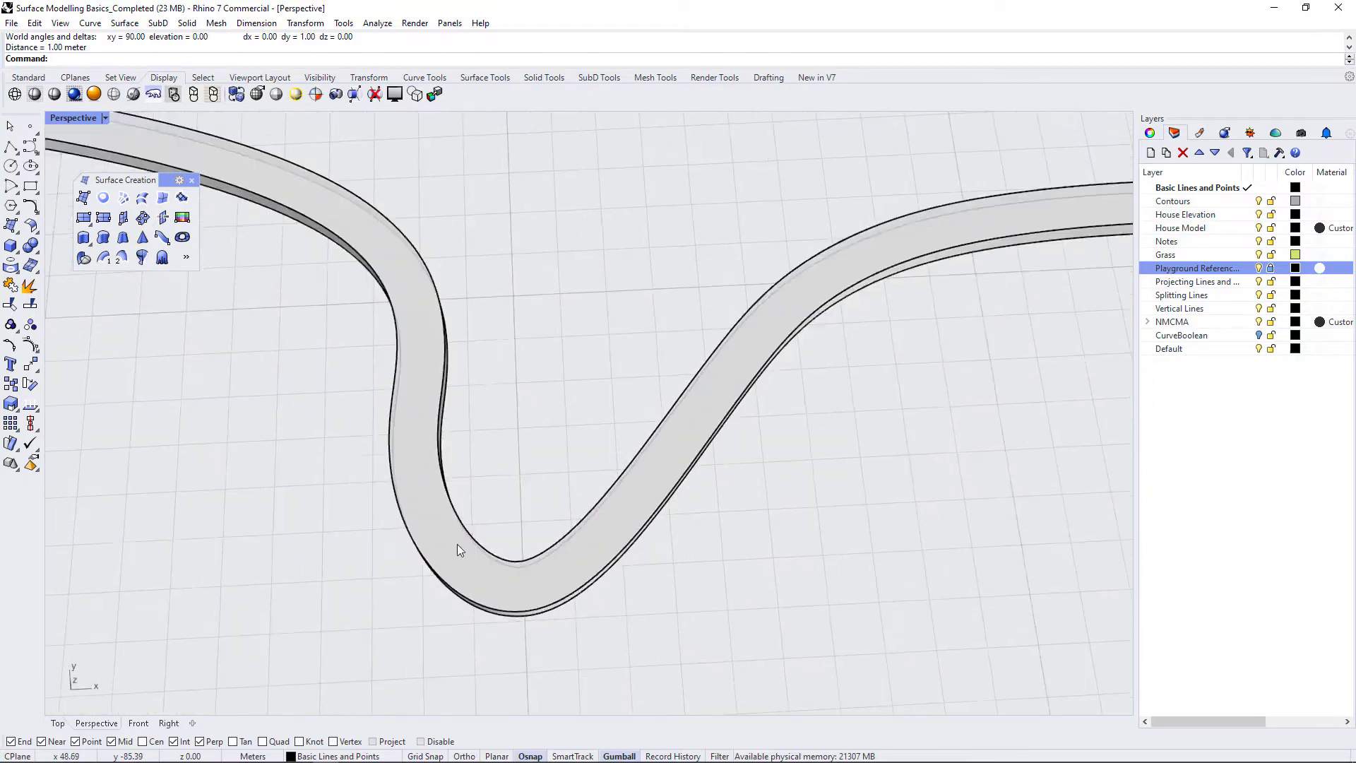
Step: Measure the bench width across the bend as 0.99 meters
key(Return)
click(383, 513)
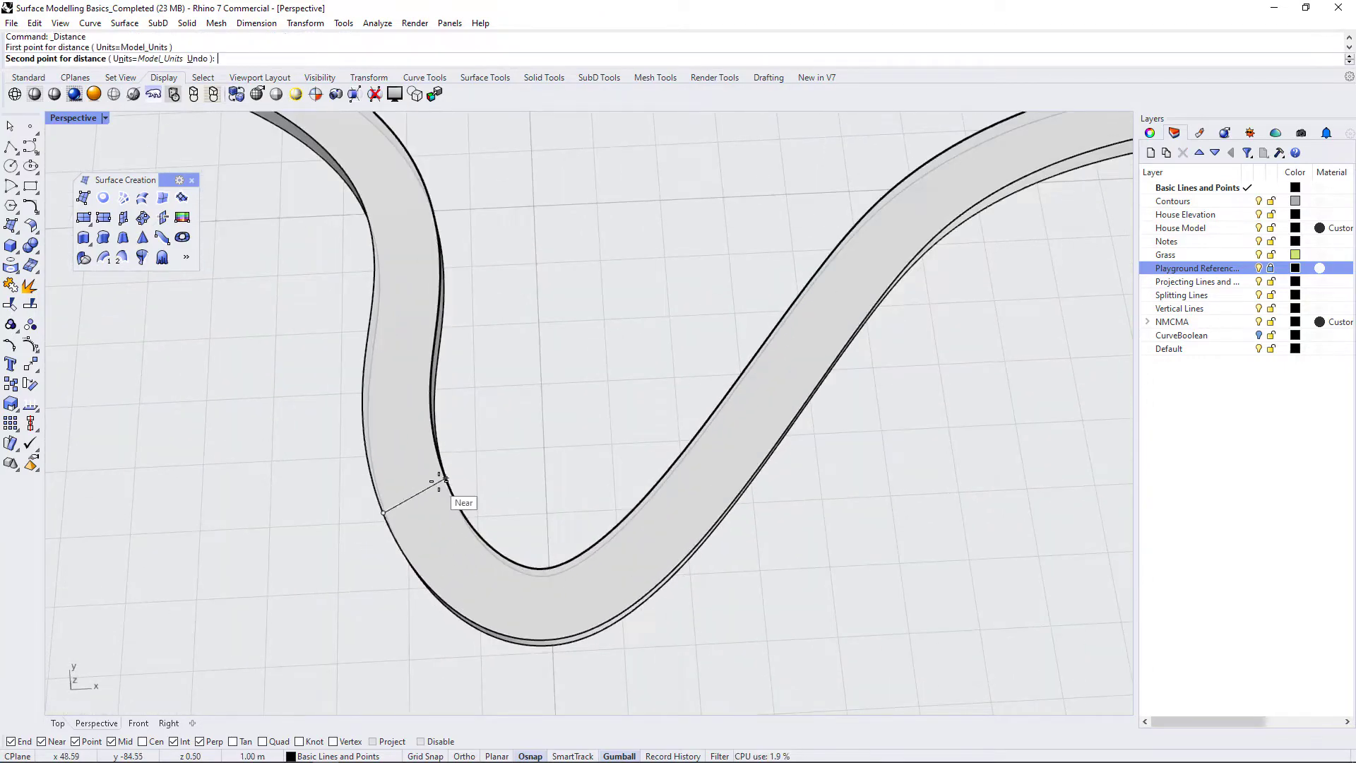
right_drag(443, 484, 475, 569)
scroll(424, 342, down, 3)
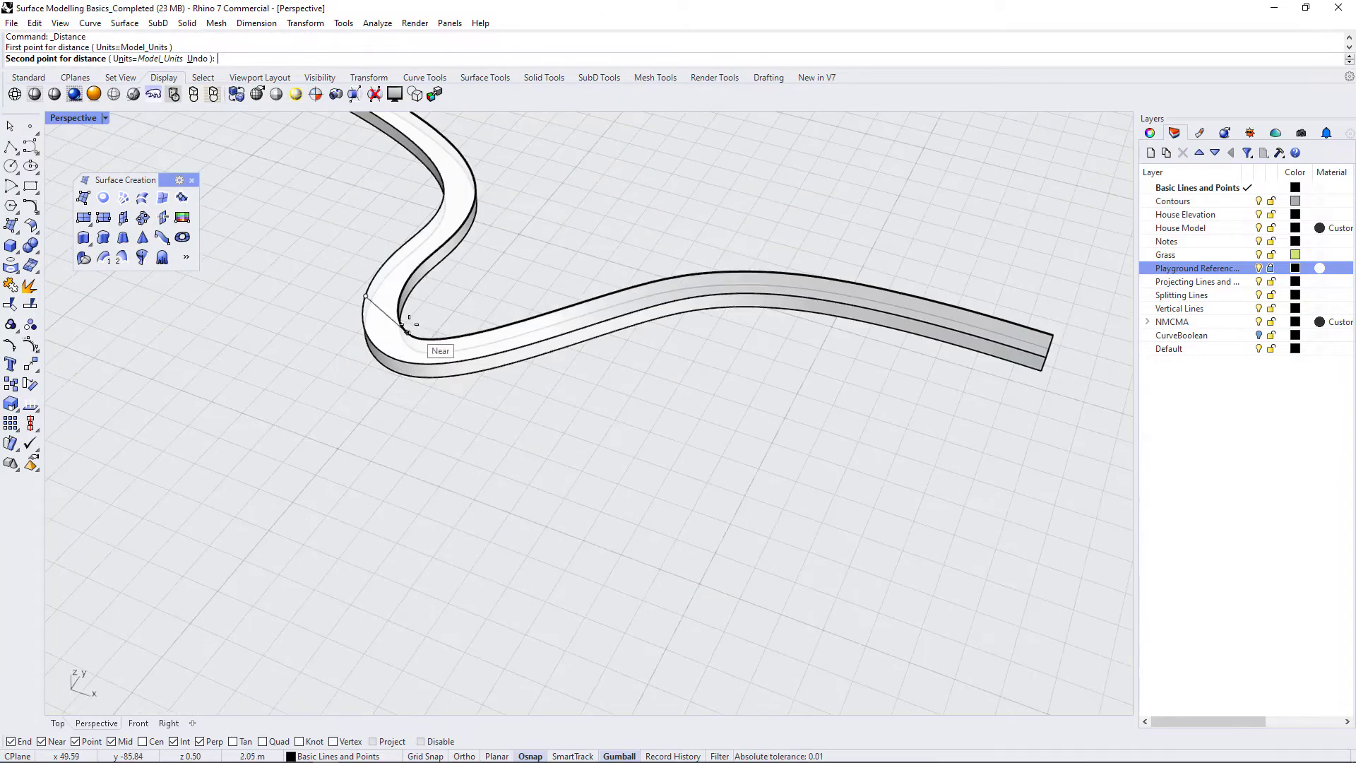
scroll(400, 309, up, 5)
click(470, 359)
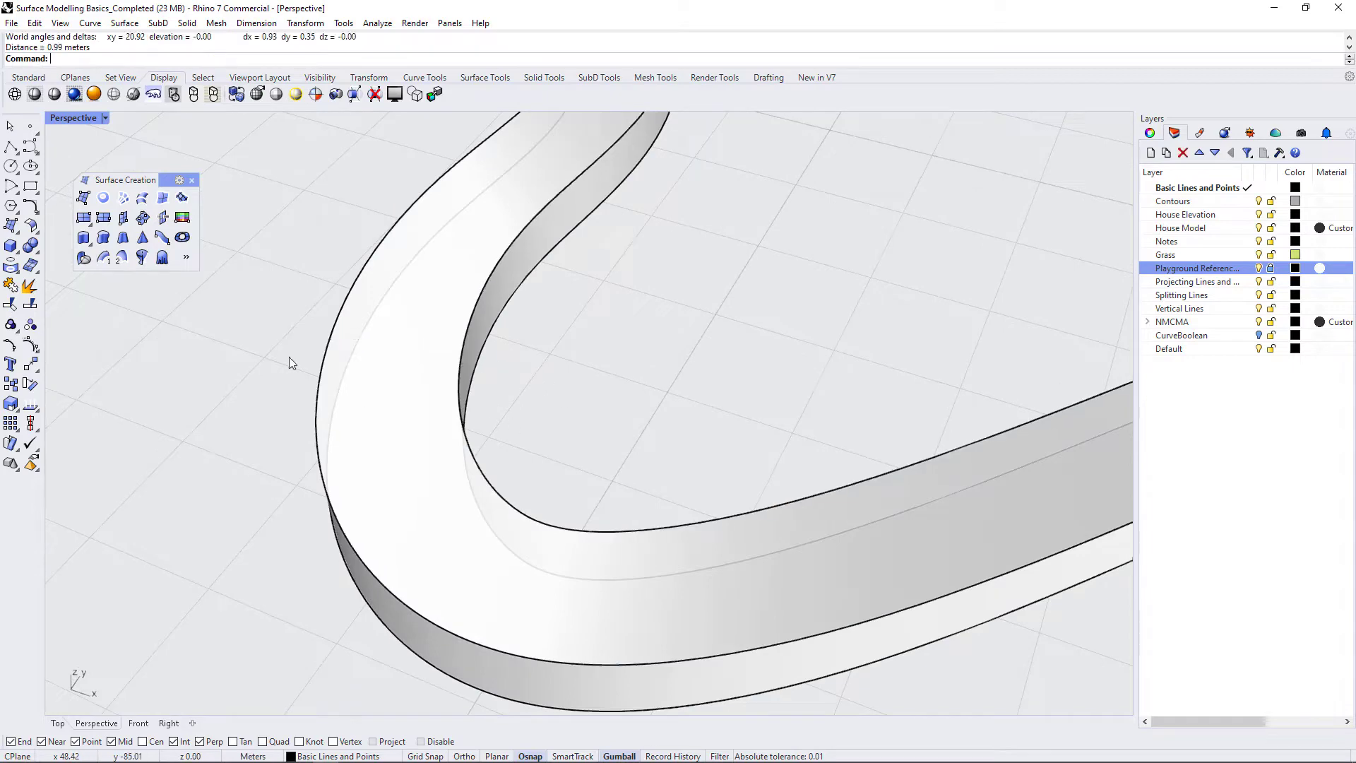
scroll(437, 385, down, 3)
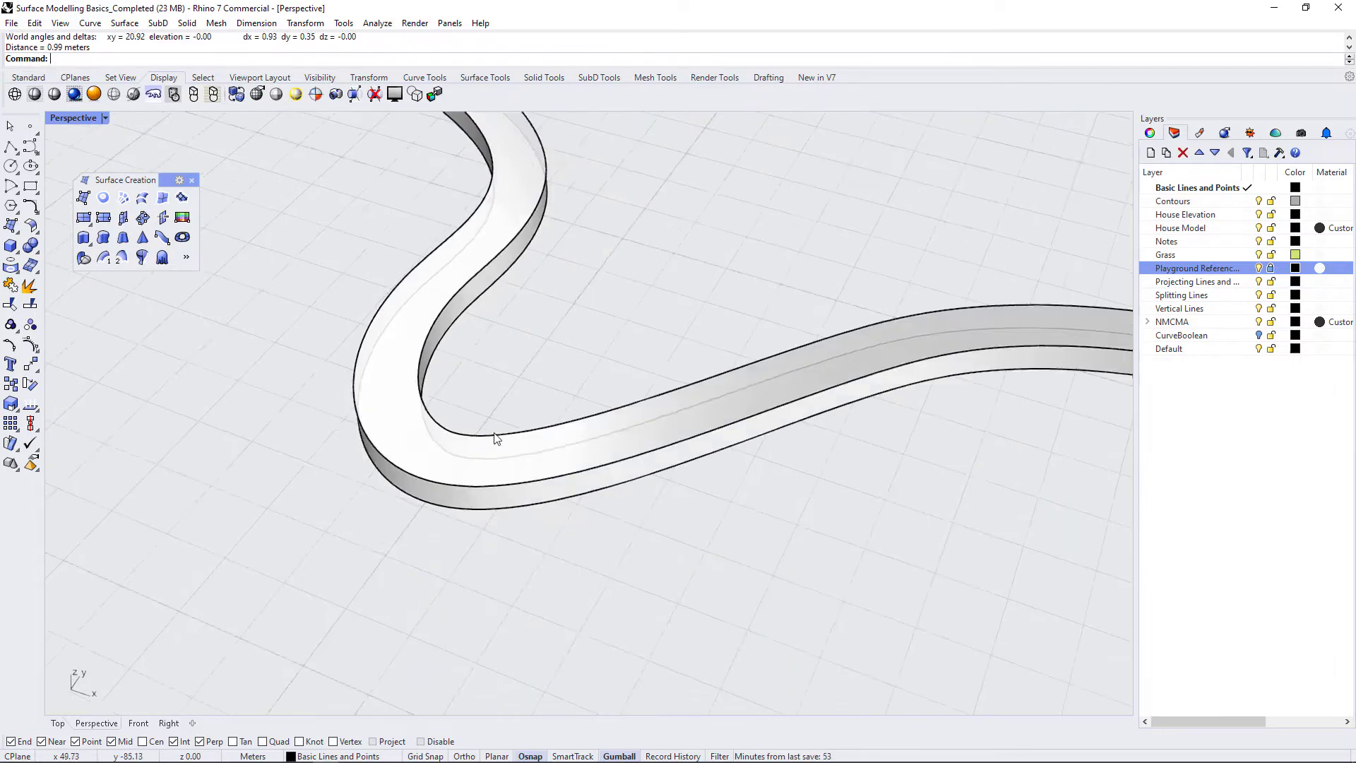
right_drag(493, 438, 563, 513)
scroll(563, 513, down, 5)
right_drag(691, 539, 699, 554)
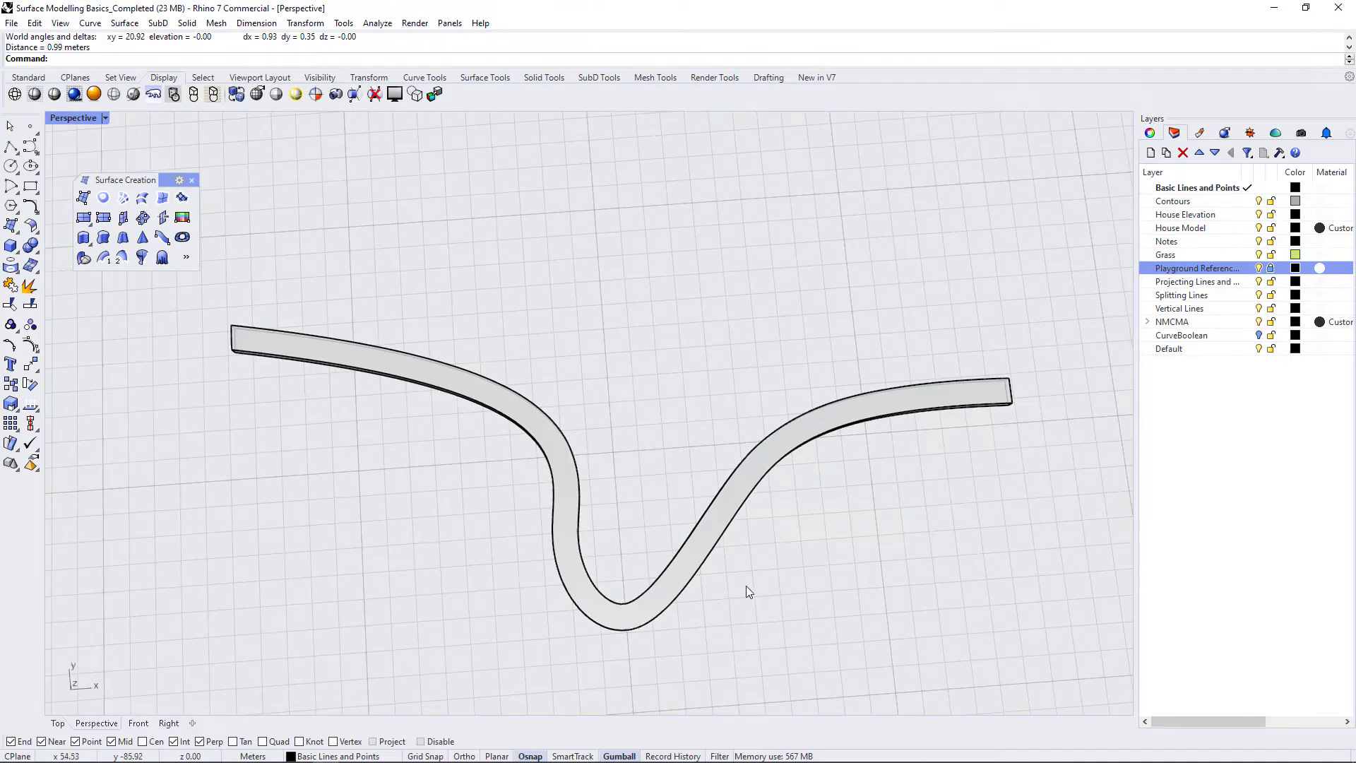
right_drag(756, 596, 572, 295)
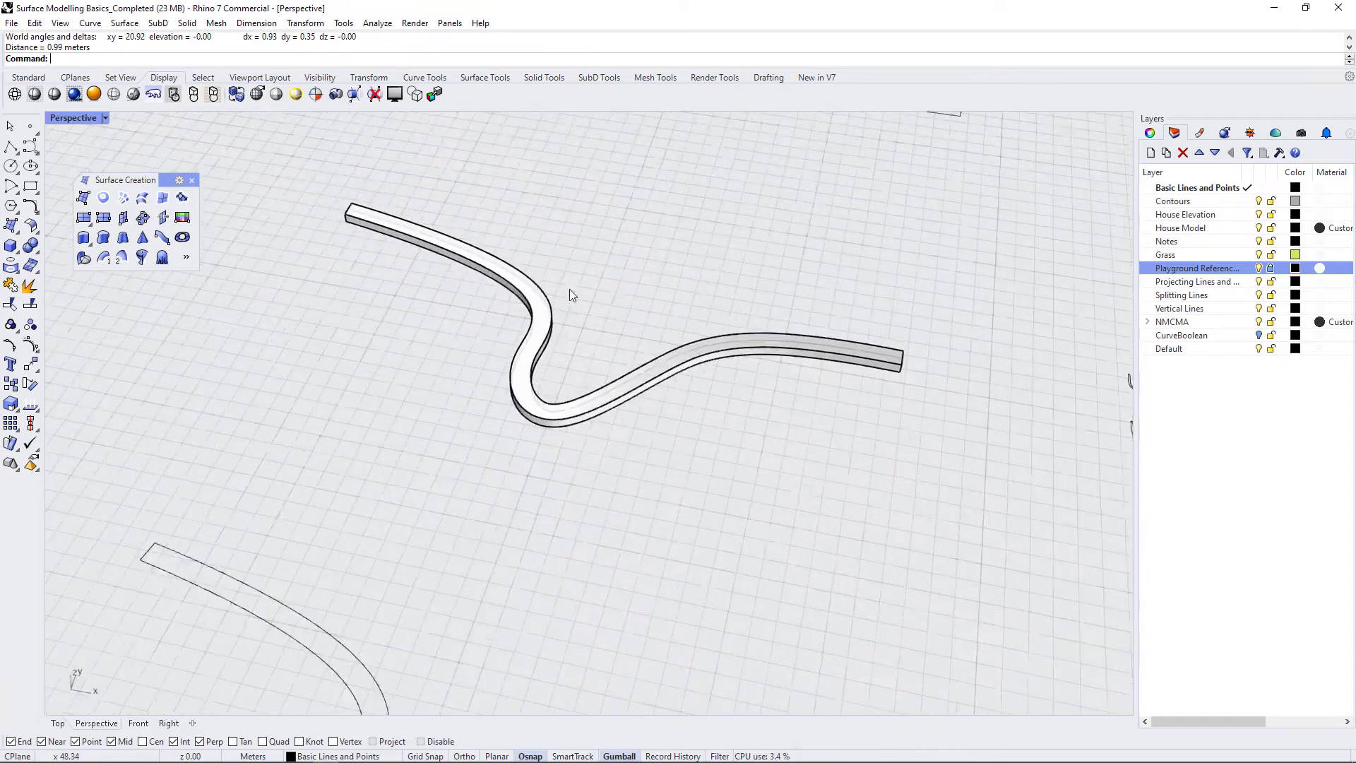
Step: Select the lower closed bench outline from a top-down view
scroll(572, 295, down, 4)
right_drag(540, 574, 605, 642)
scroll(595, 683, up, 3)
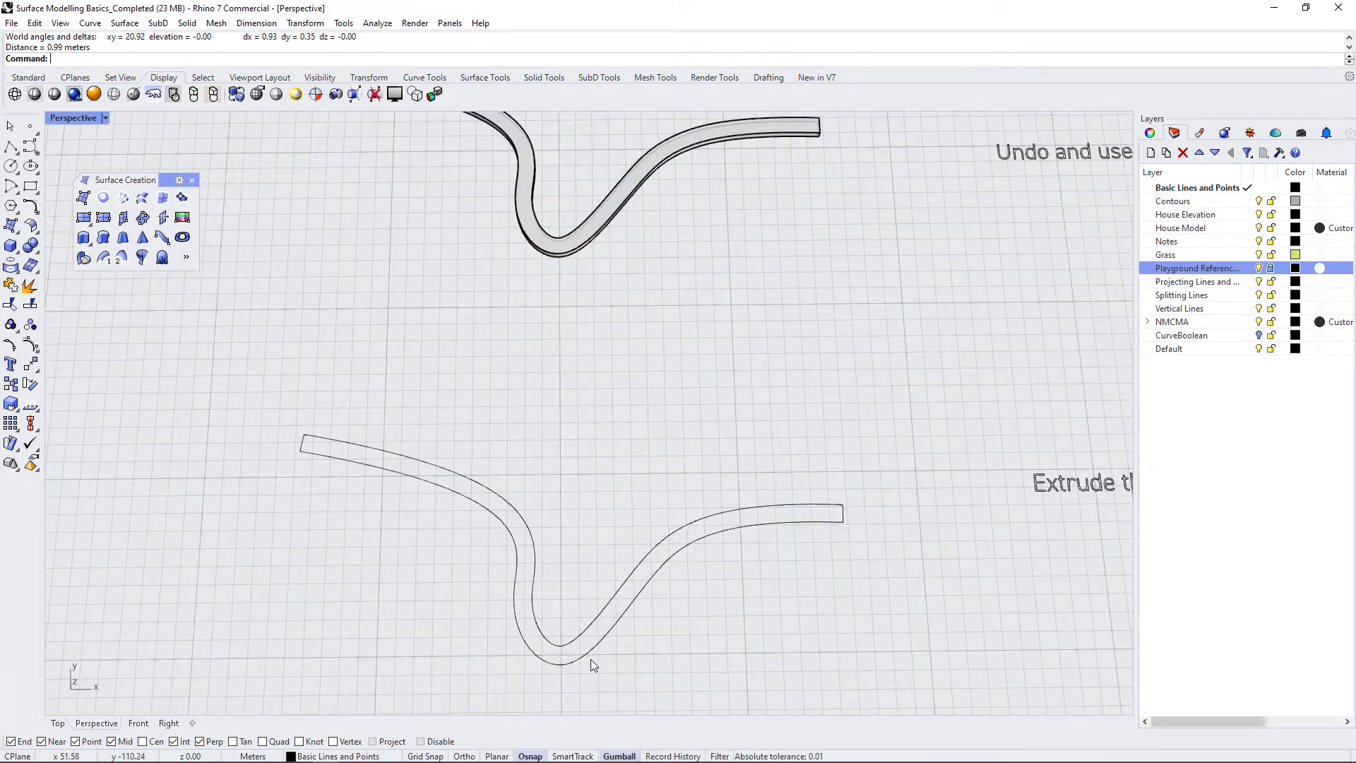
click(592, 649)
key(Escape)
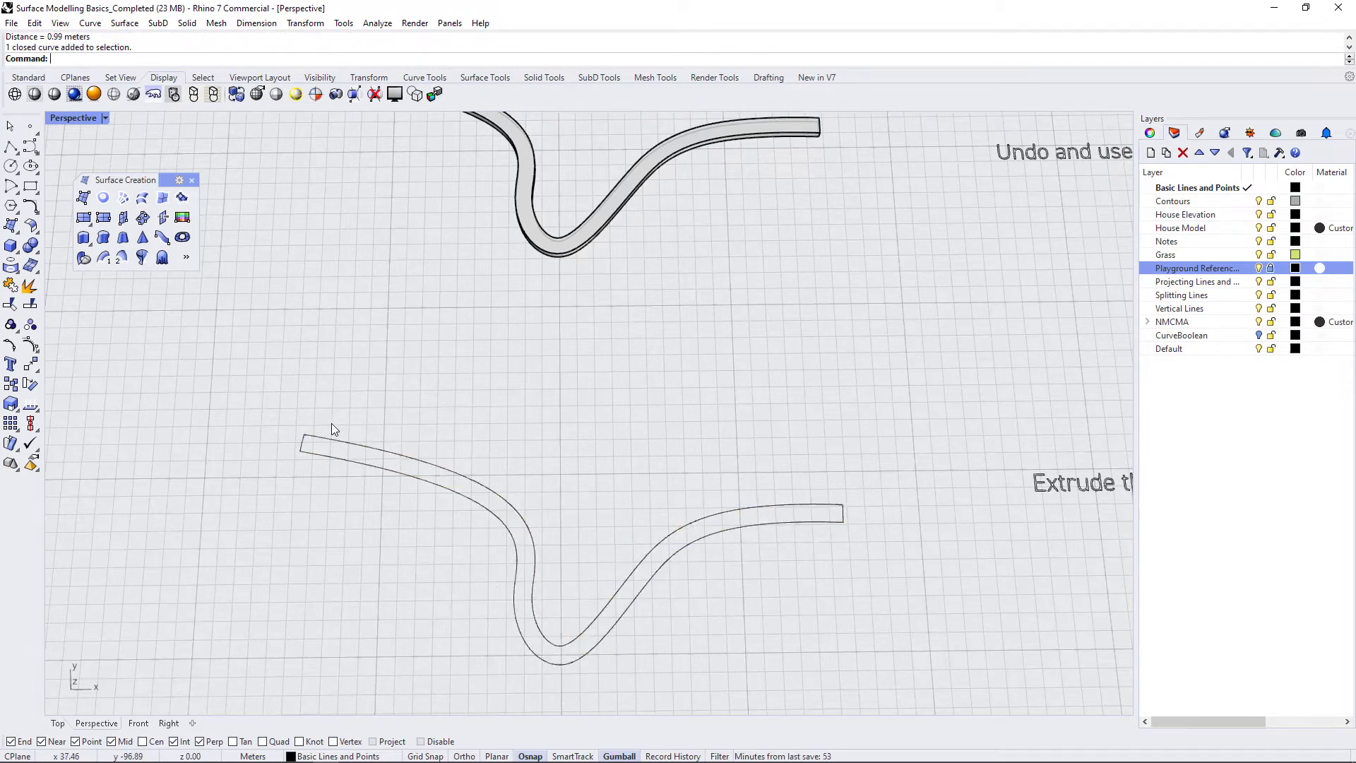
click(689, 545)
right_drag(689, 545, 558, 295)
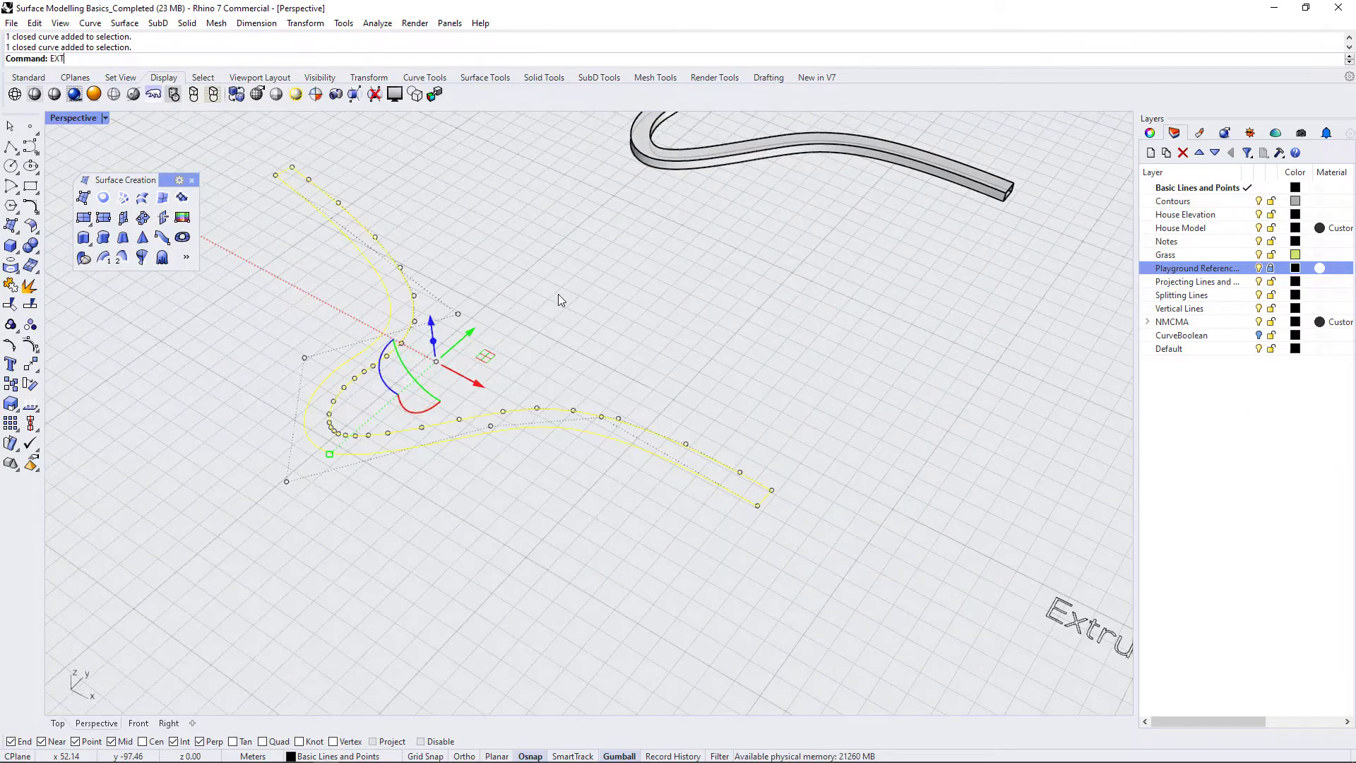
Step: Extrude the outline 0.5 in one direction (BothSides=No) into a solid bench
text(T)
key(Return)
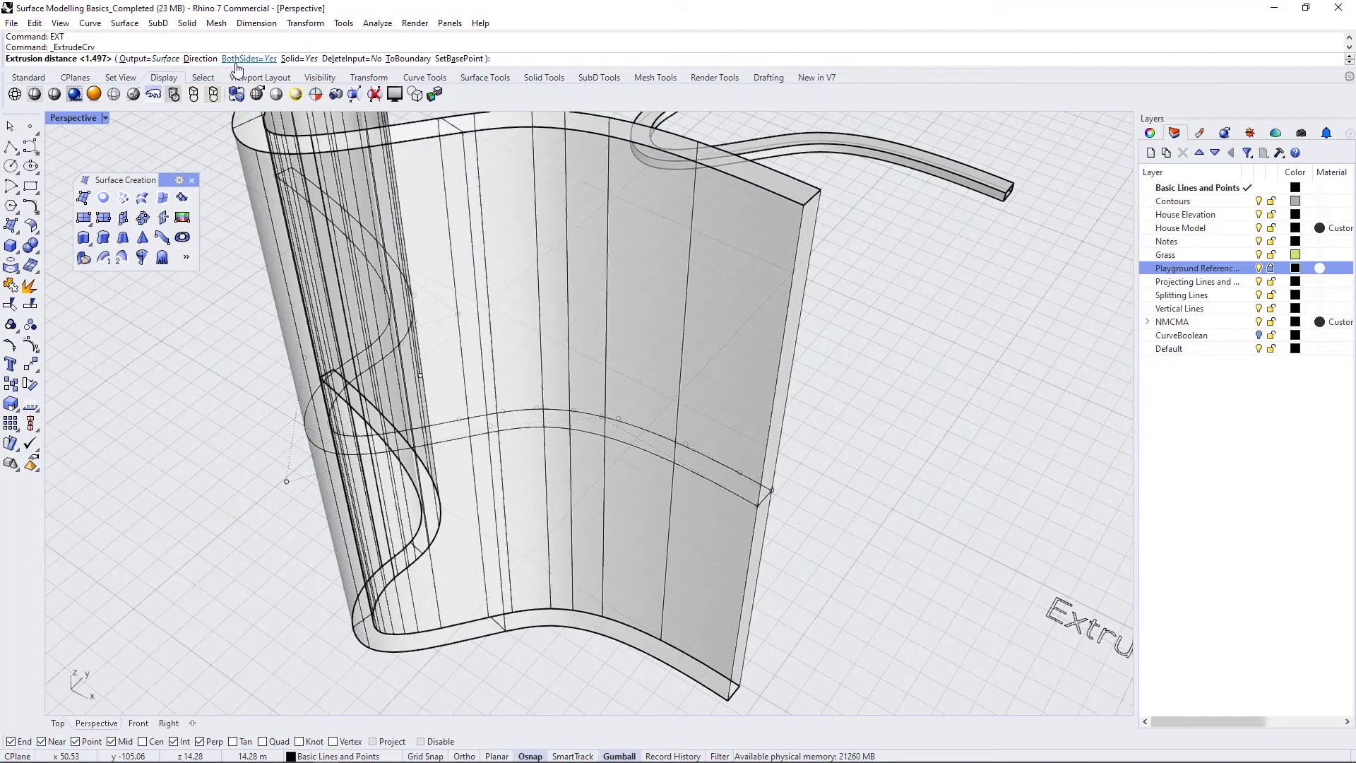
click(260, 59)
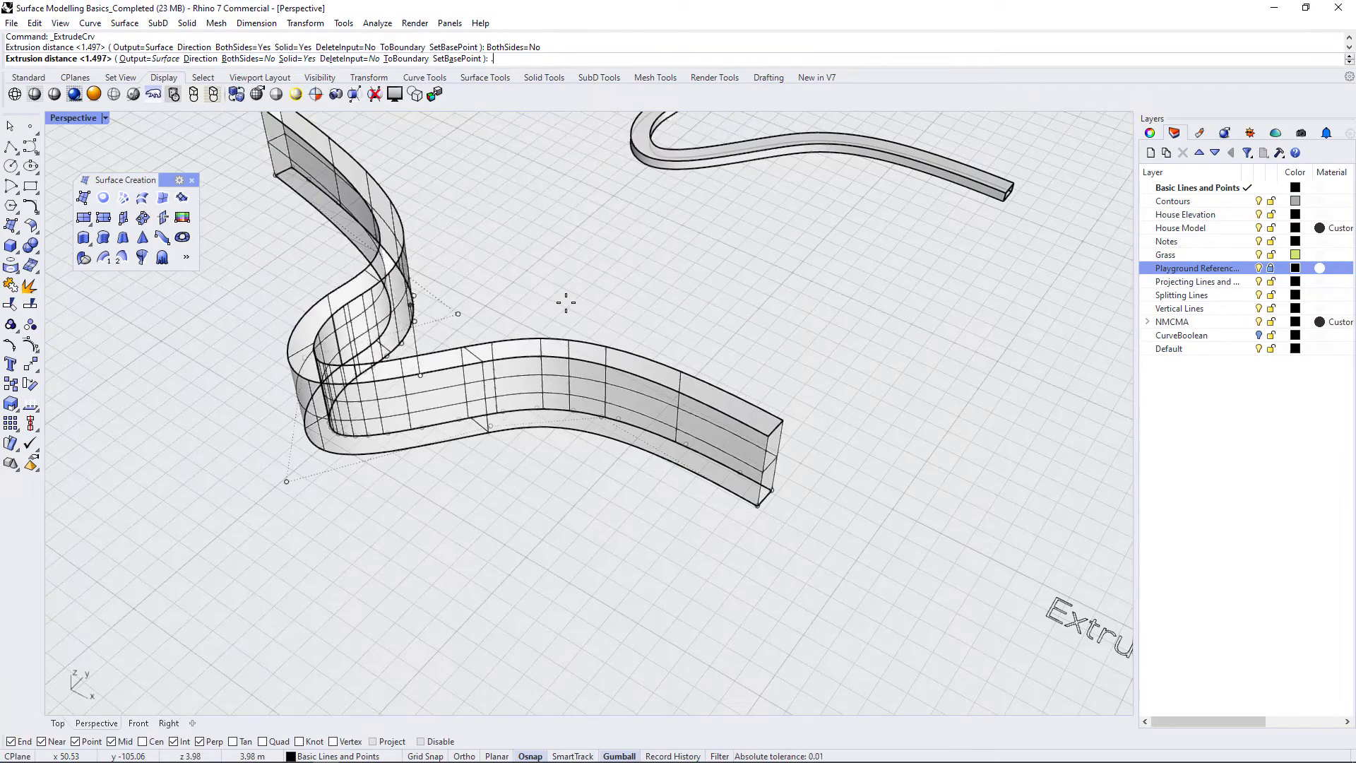
text(.5)
key(Return)
right_drag(717, 333, 664, 424)
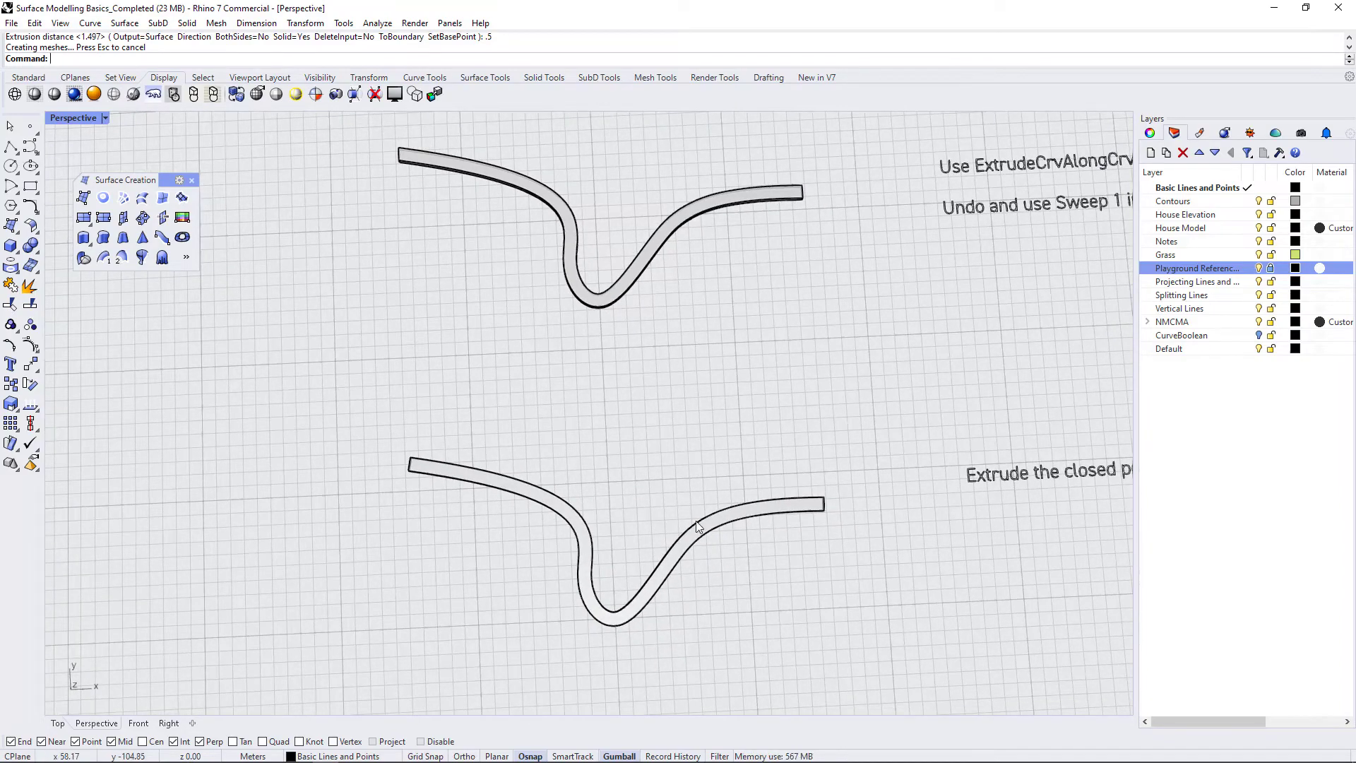
right_drag(696, 526, 698, 155)
scroll(624, 273, up, 5)
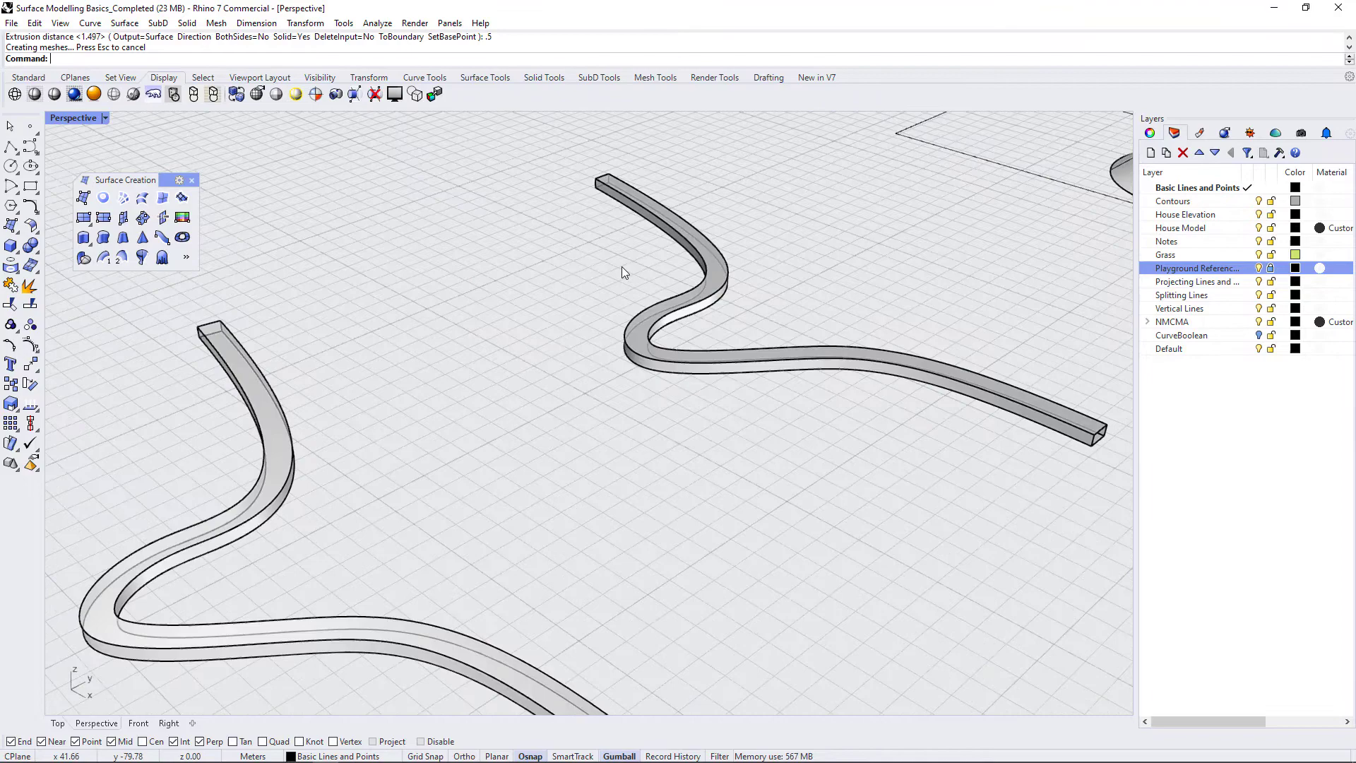
scroll(588, 353, down, 3)
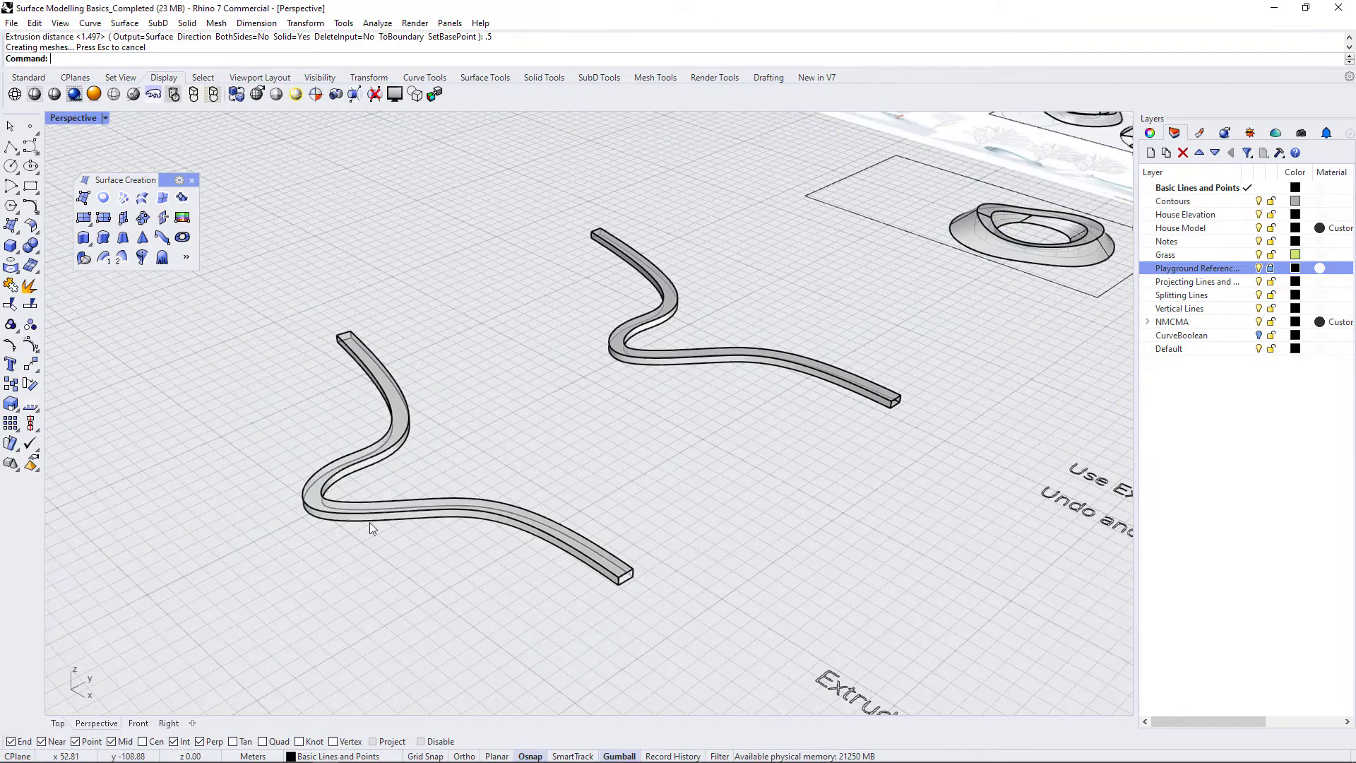
scroll(349, 487, up, 2)
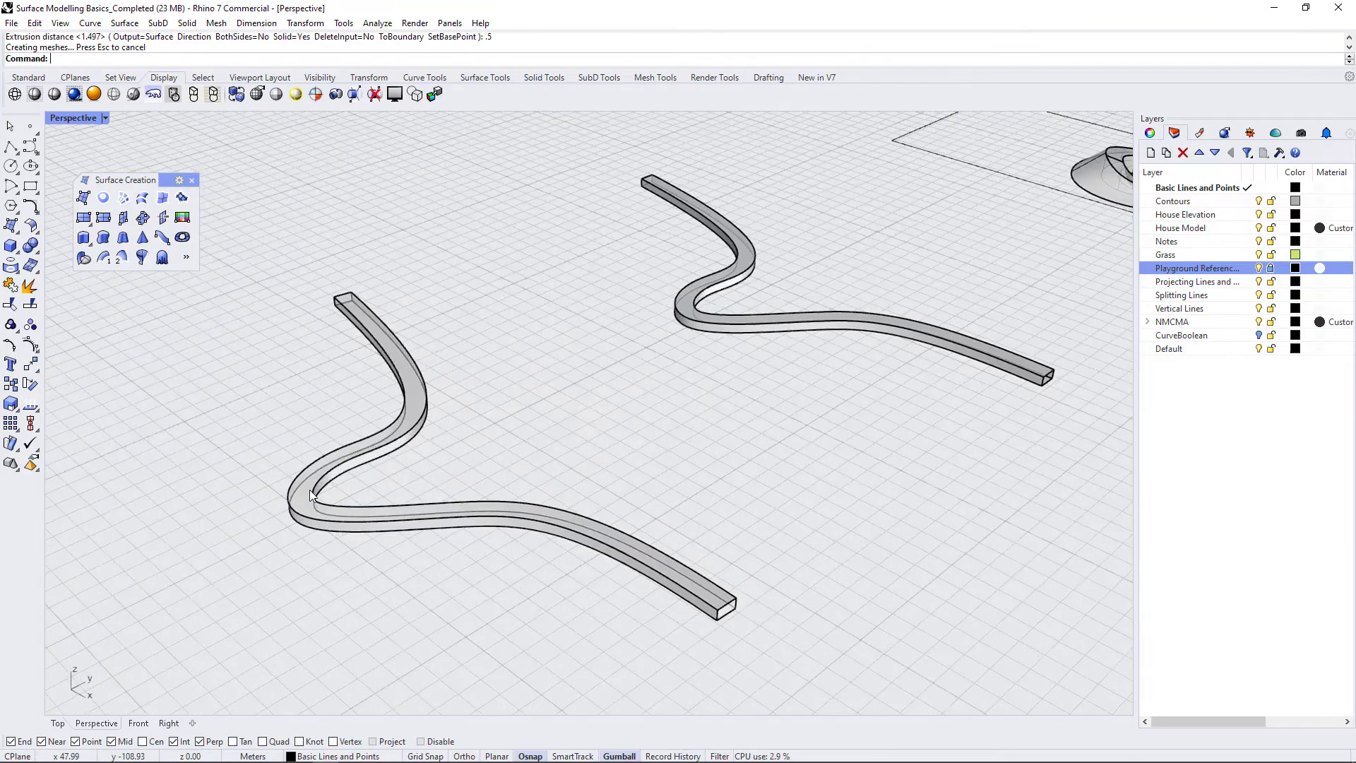
scroll(311, 507, down, 5)
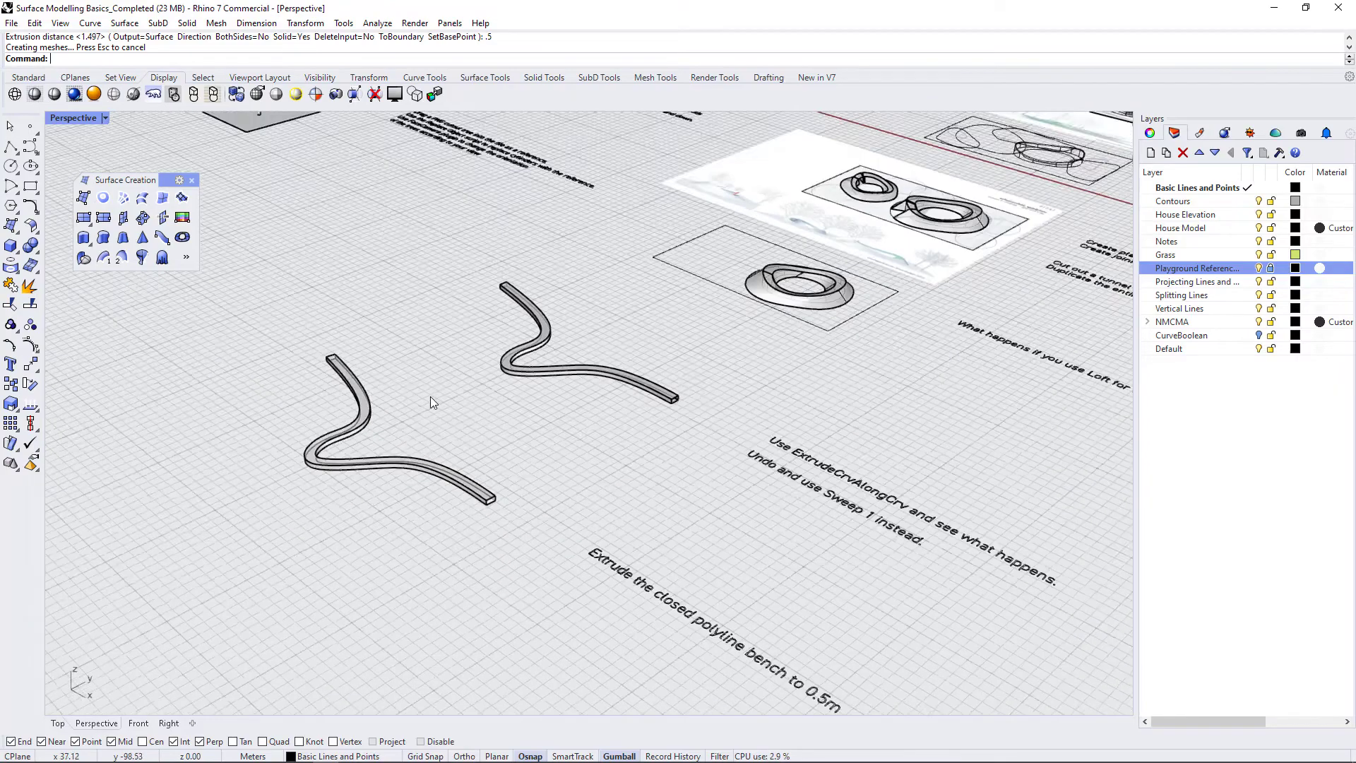
right_drag(433, 396, 610, 500)
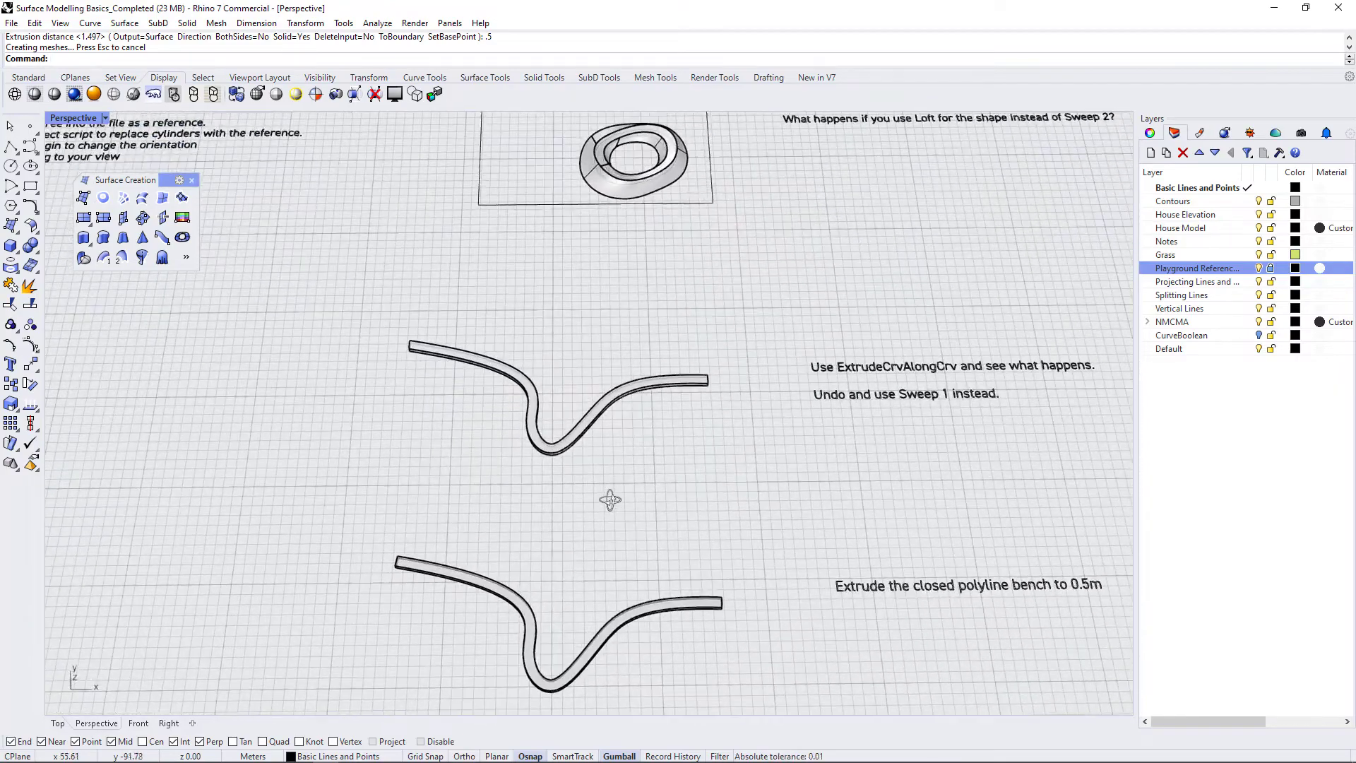